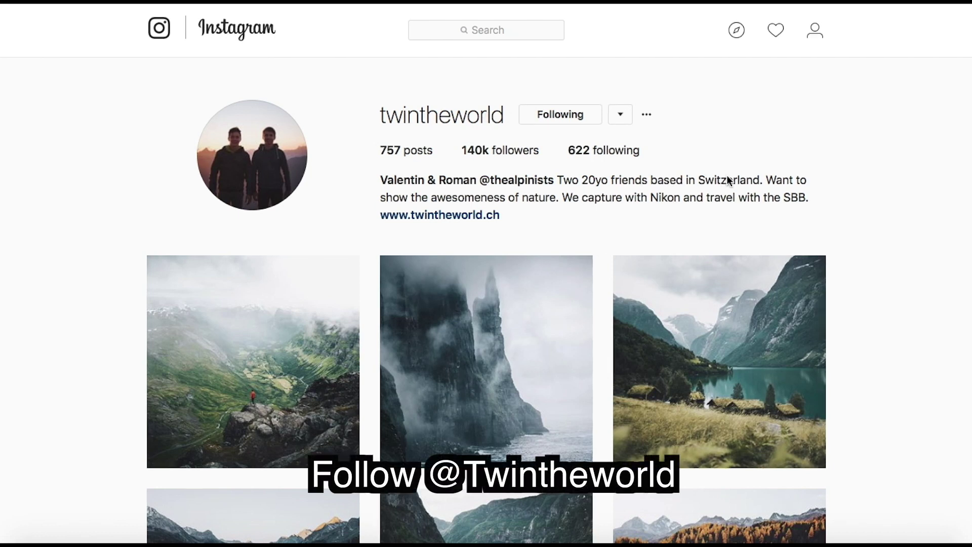
Step: In the Basic panel, set Contrast +10, Highlights +79, Shadows +89, Whites +55 and Blacks −90
scroll(720, 253, "down", 2)
scroll(720, 253, "up", 2)
scroll(603, 209, "down", 1)
scroll(603, 210, "up", 1)
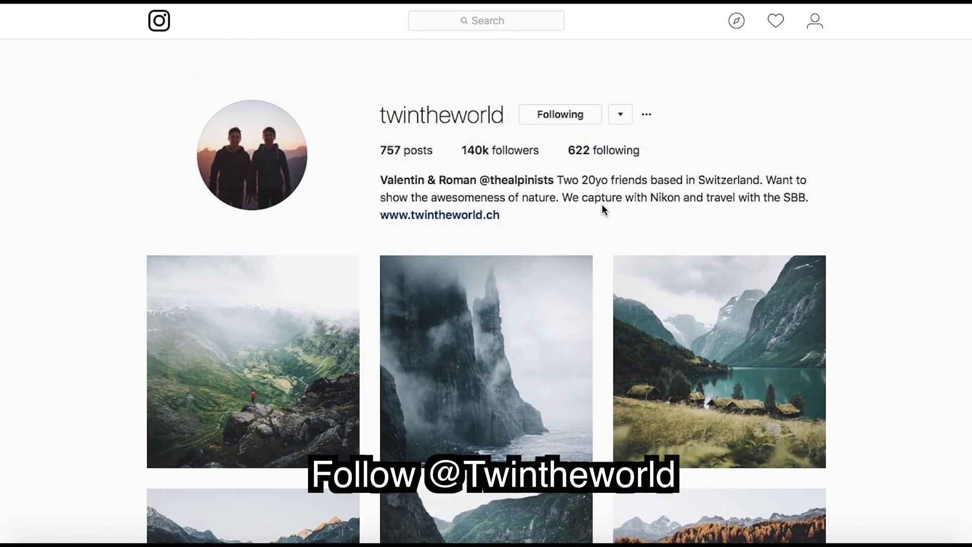
scroll(642, 287, "down", 3)
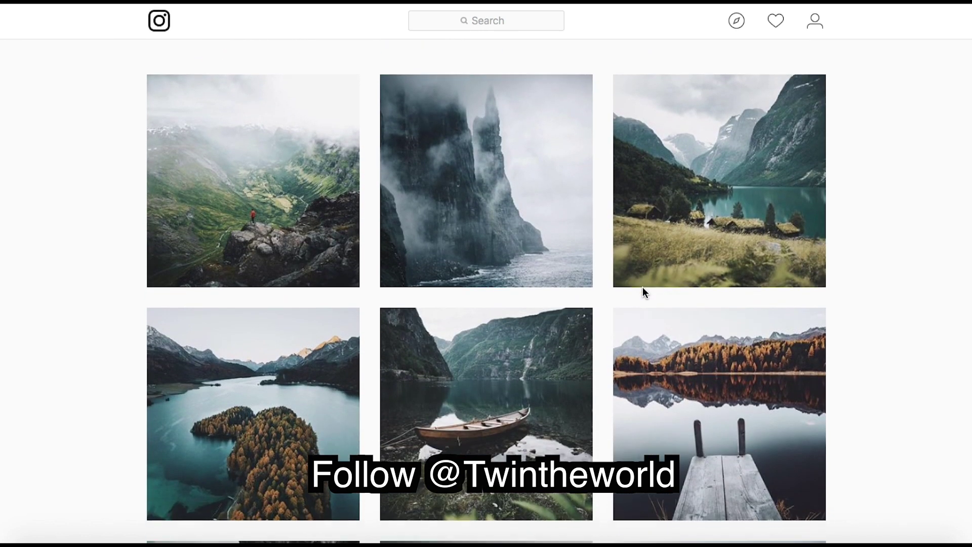
scroll(643, 287, "down", 1)
scroll(643, 286, "up", 1)
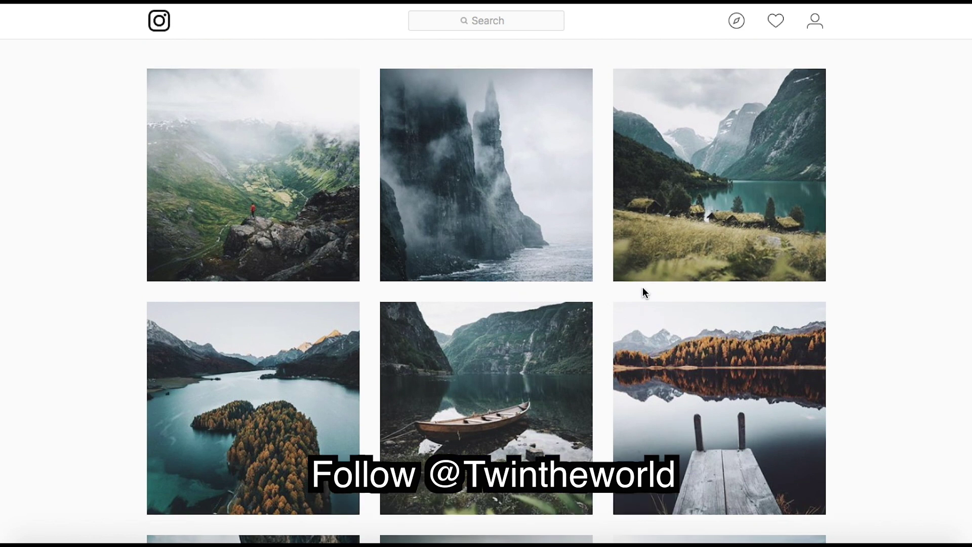
scroll(674, 335, "down", 3)
scroll(675, 335, "up", 3)
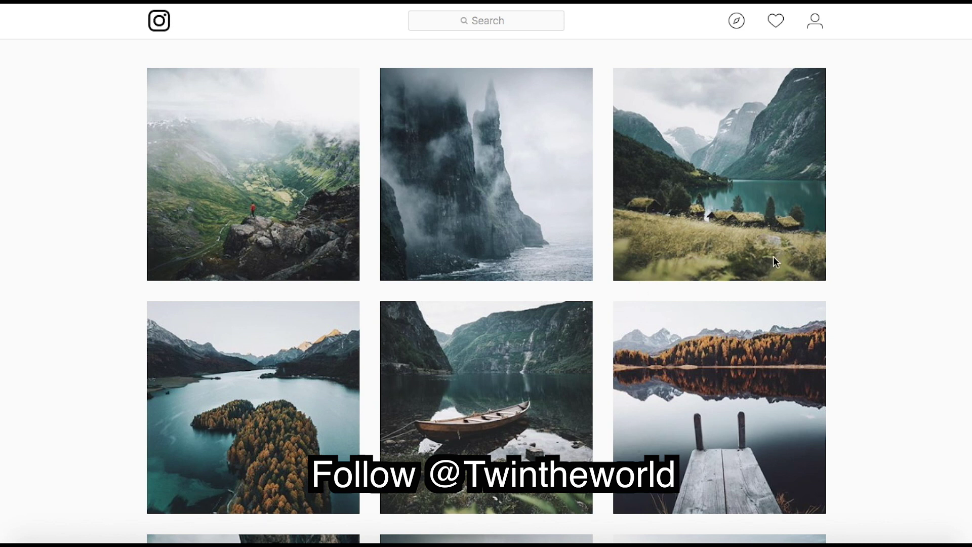
scroll(775, 261, "up", 1)
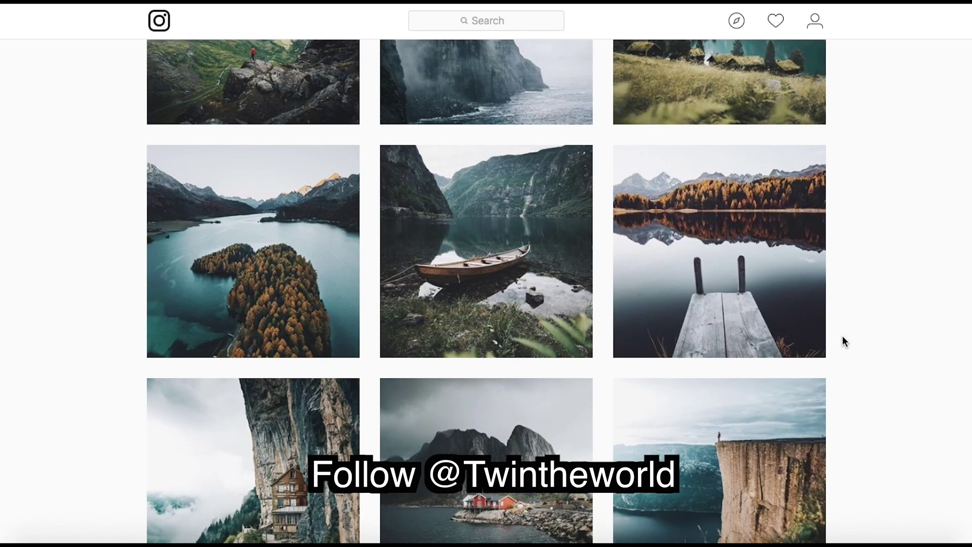
scroll(843, 341, "down", 5)
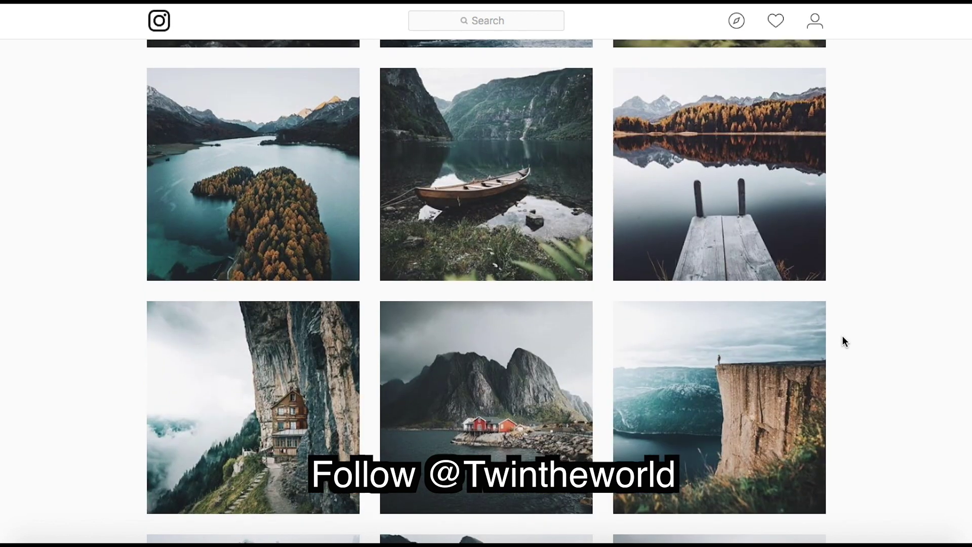
scroll(844, 342, "down", 6)
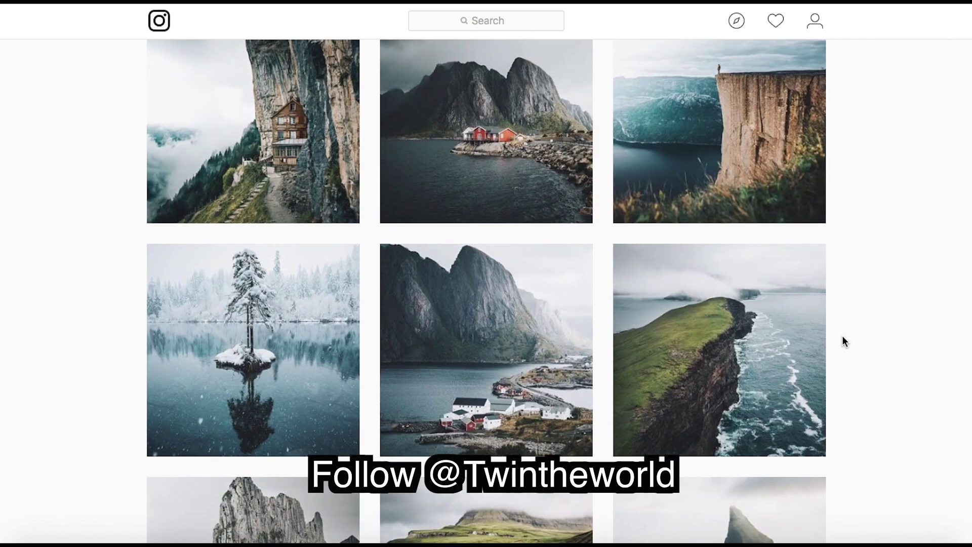
scroll(844, 342, "down", 4)
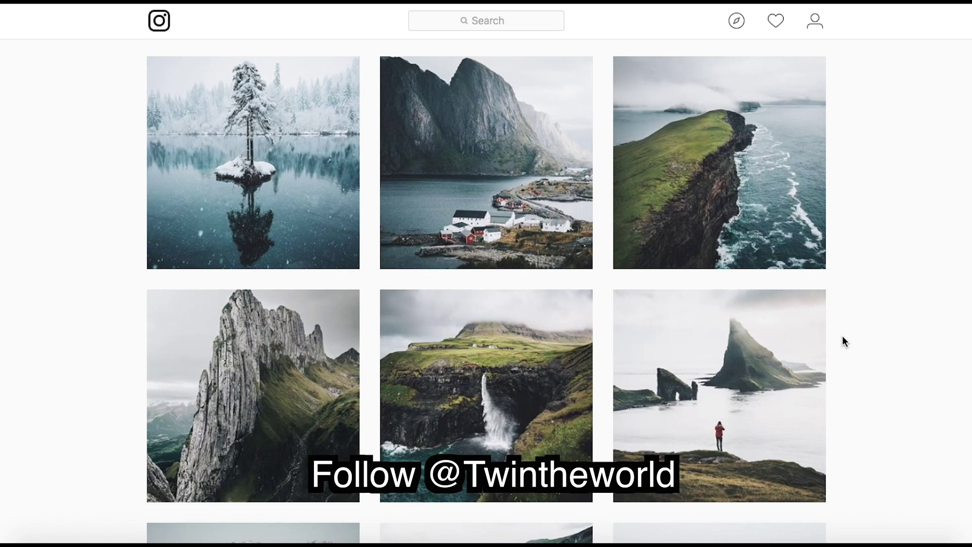
scroll(840, 336, "down", 3)
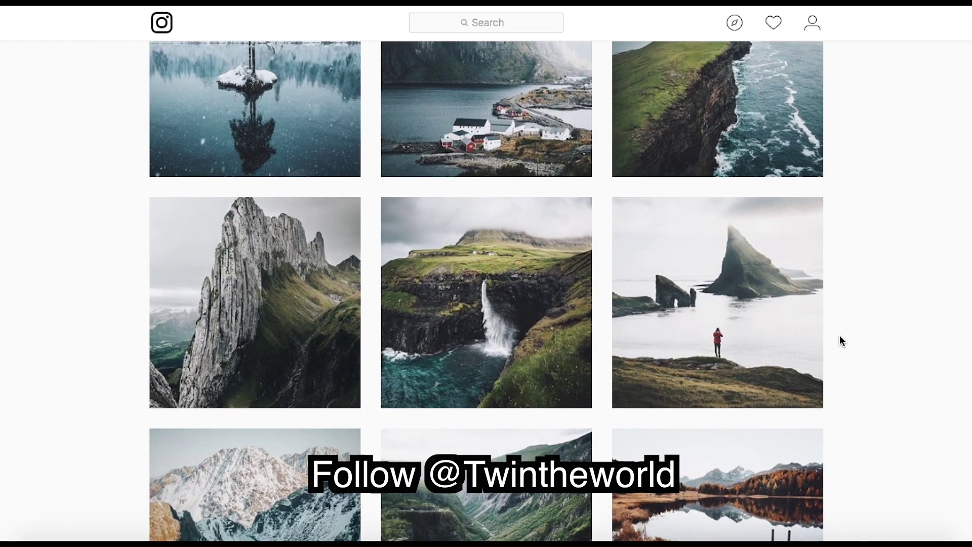
scroll(840, 336, "down", 3)
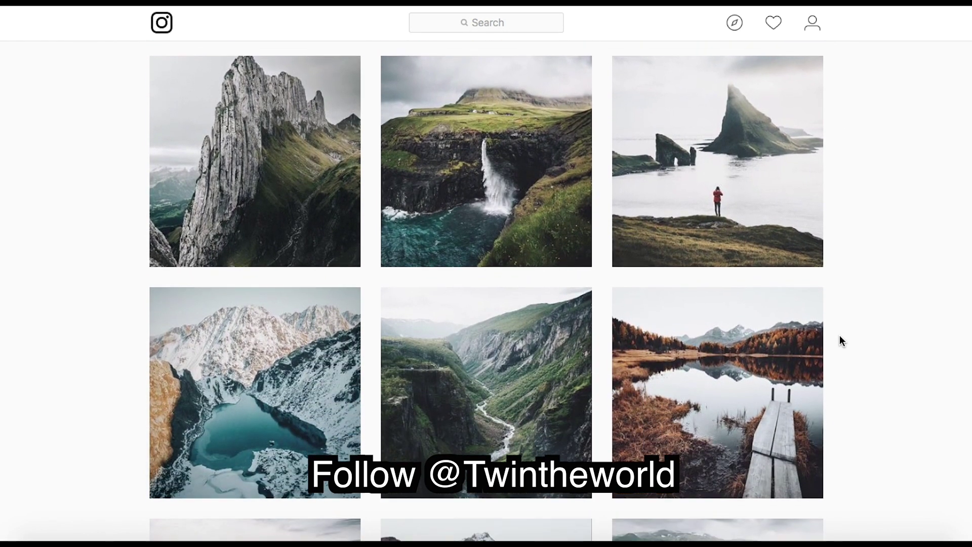
scroll(840, 340, "down", 1)
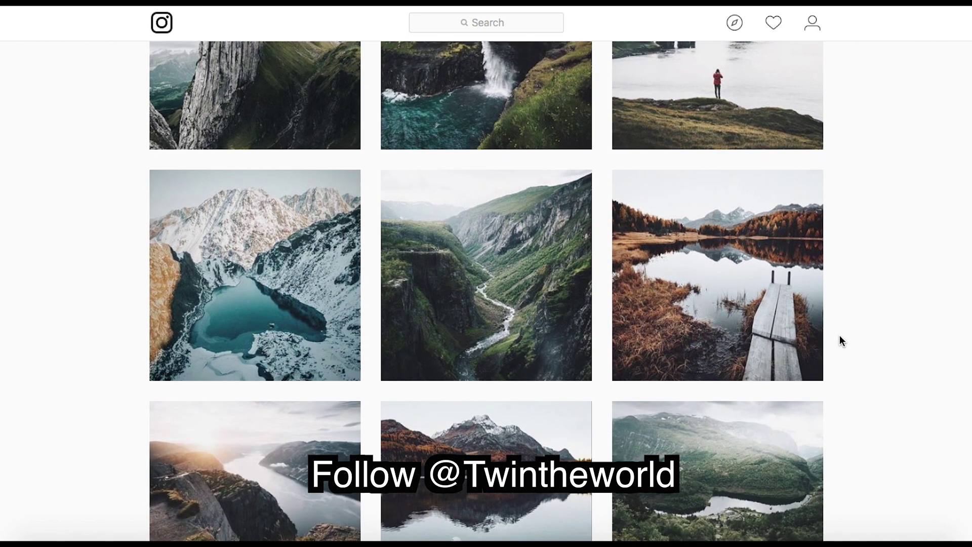
scroll(841, 340, "down", 3)
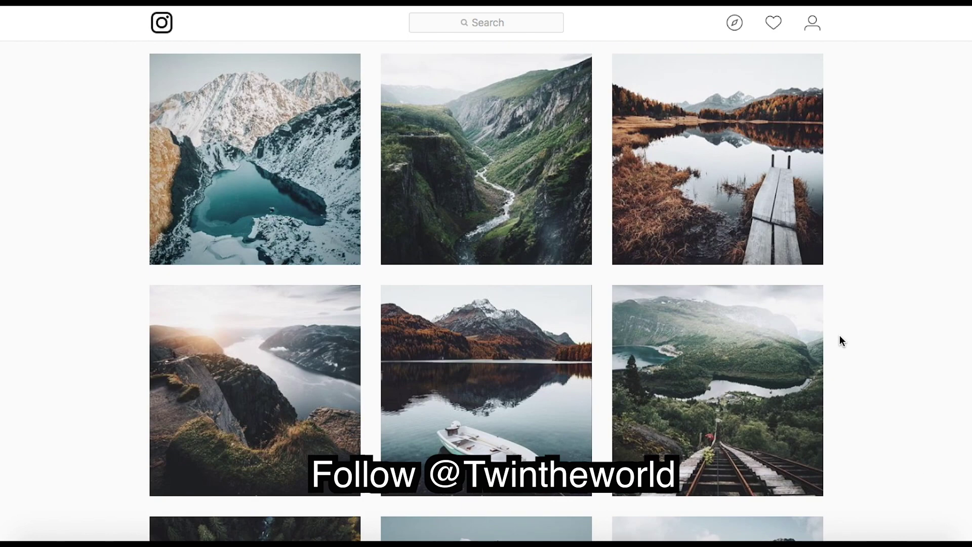
scroll(840, 335, "down", 5)
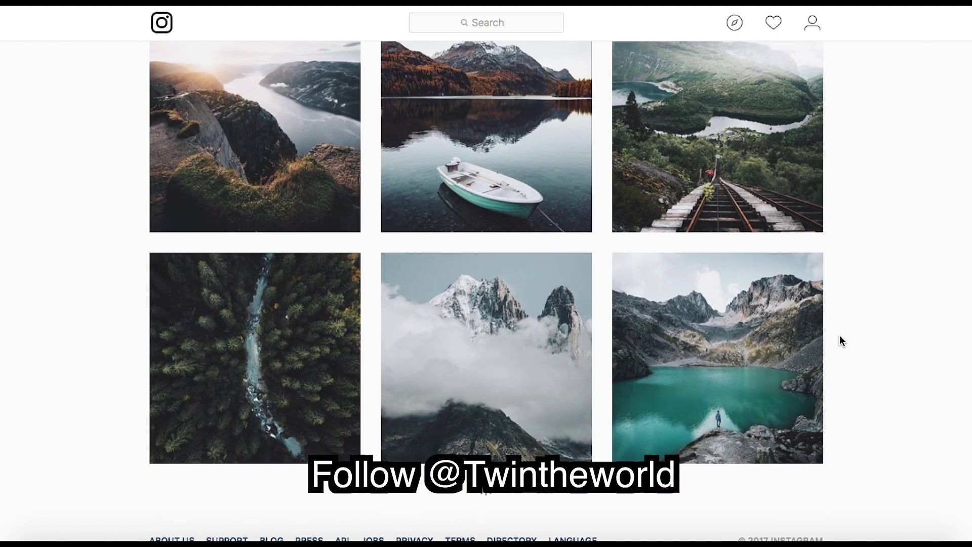
scroll(840, 337, "down", 3)
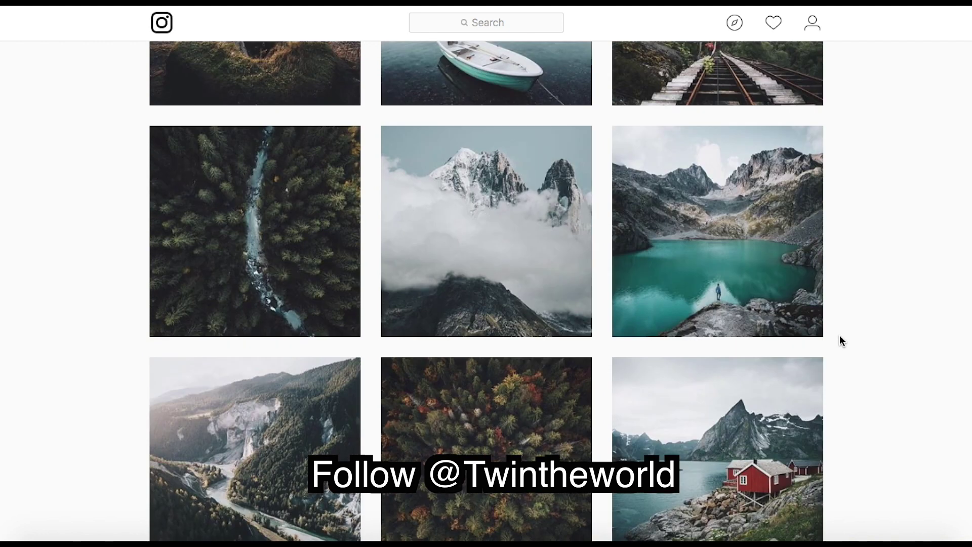
scroll(840, 336, "down", 5)
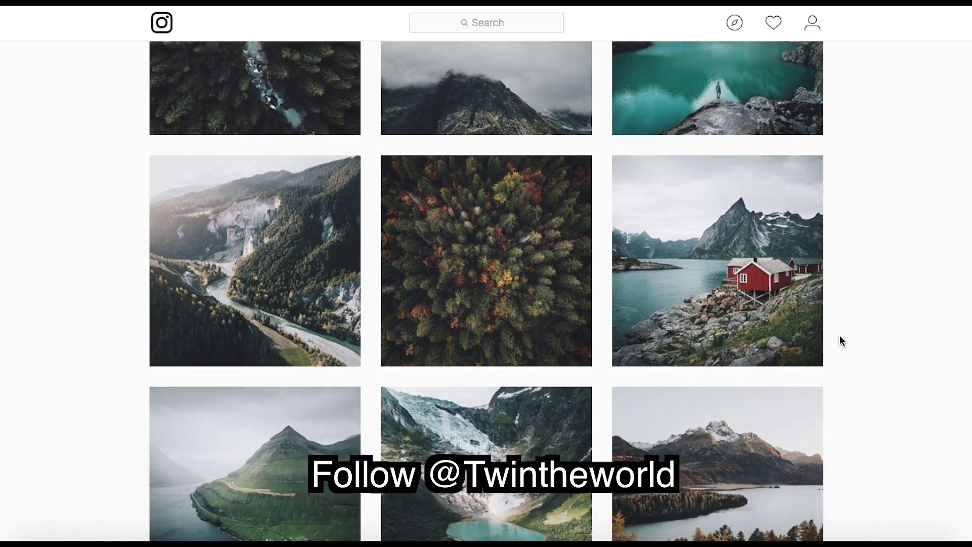
scroll(840, 340, "down", 2)
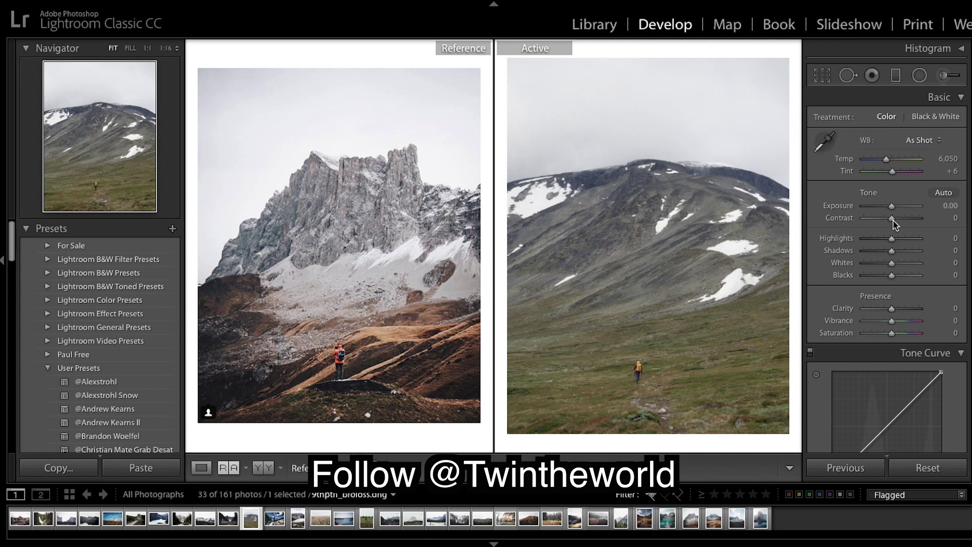
left_click_drag(893, 225, 897, 222)
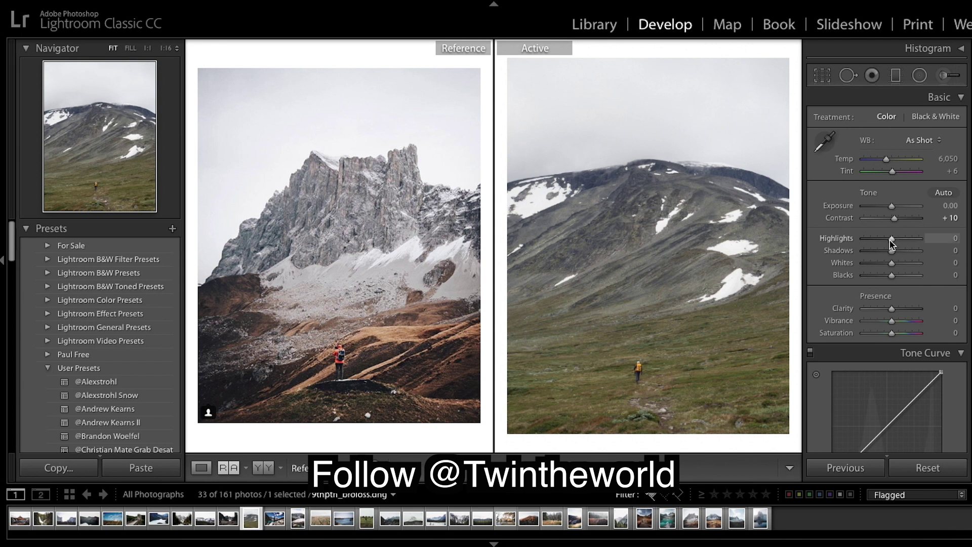
left_click_drag(892, 244, 868, 278)
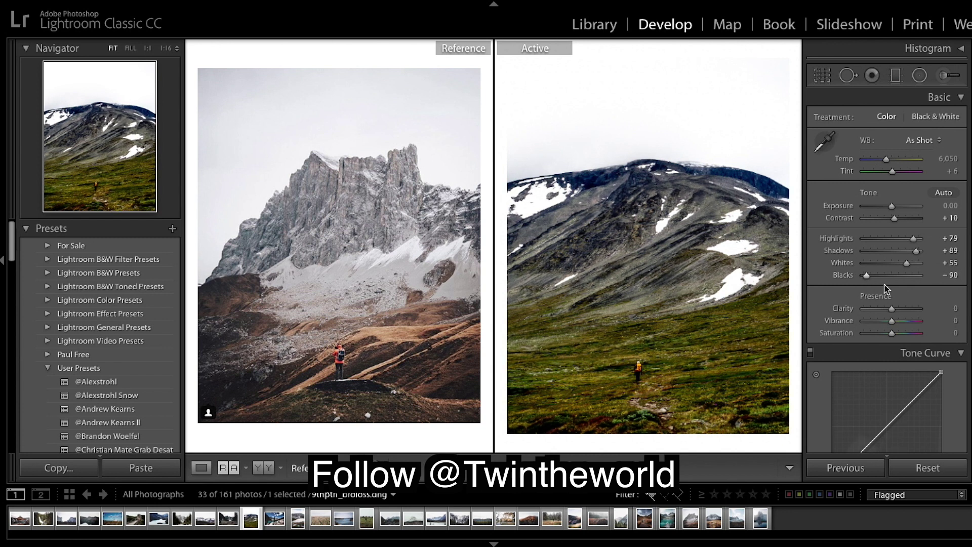
scroll(886, 283, "down", 4)
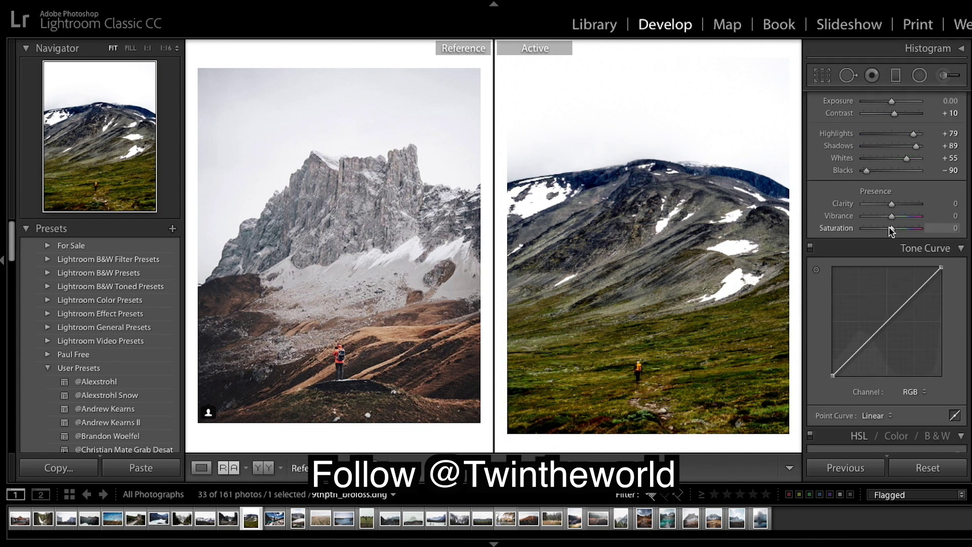
Step: Lower Saturation to −10 and place the first shadow points on the RGB tone curve
left_click_drag(892, 231, 945, 240)
scroll(890, 232, "down", 2)
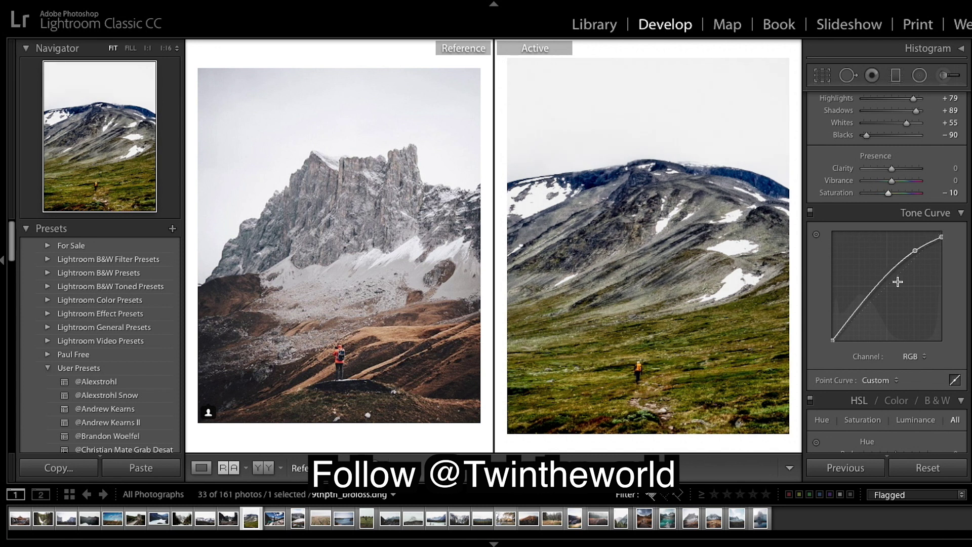
left_click_drag(890, 289, 888, 285)
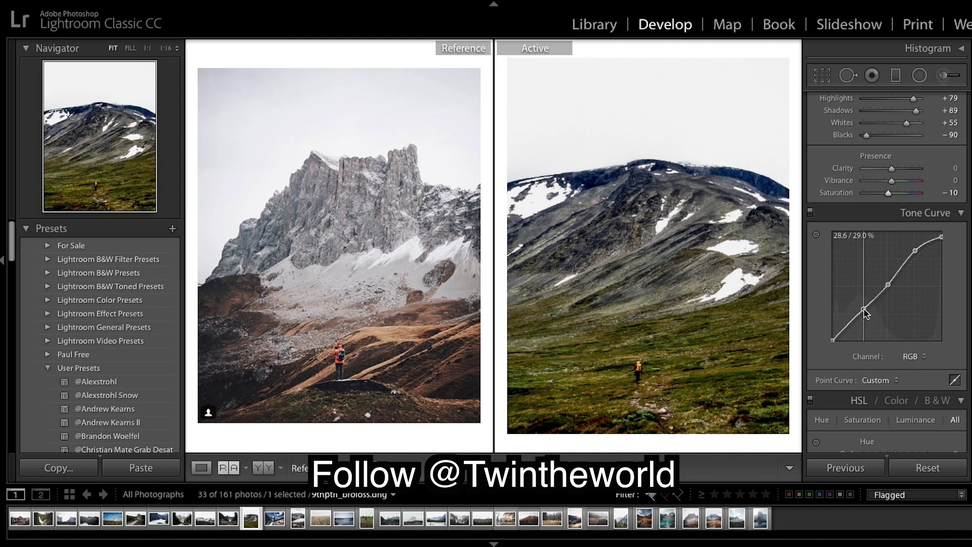
left_click_drag(864, 308, 865, 310)
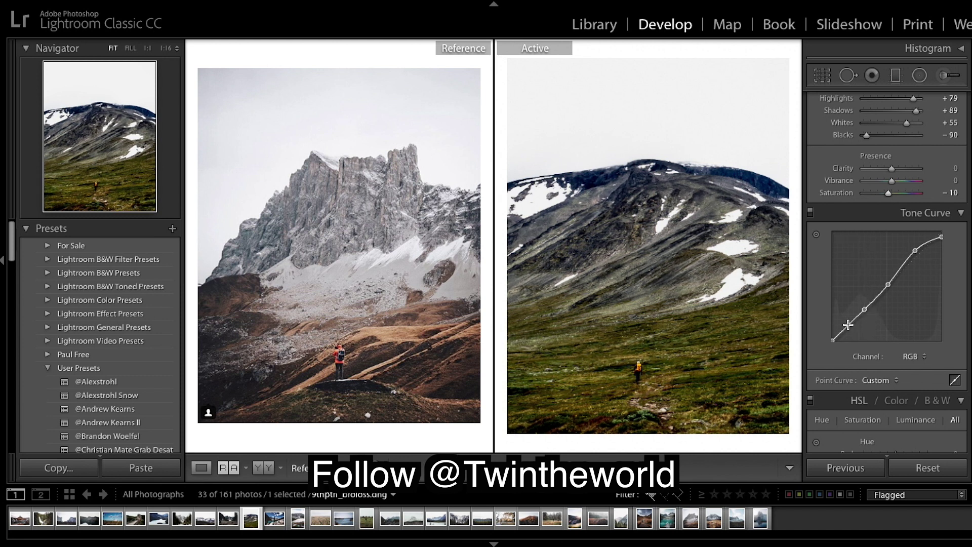
left_click(849, 324)
Step: Lift the curve's black endpoint and fine-tune the shadow points into a faded S-curve
left_click_drag(833, 341, 831, 325)
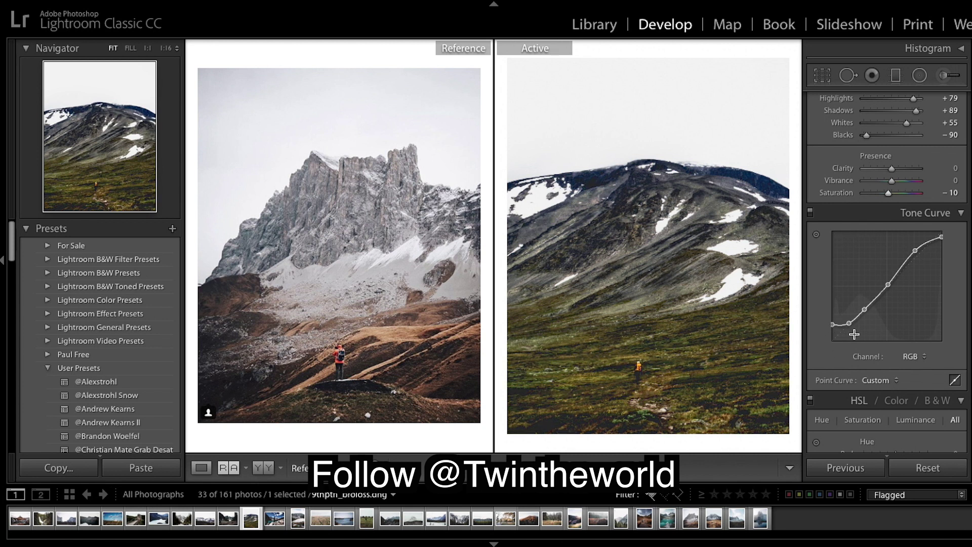
left_click_drag(849, 323, 863, 314)
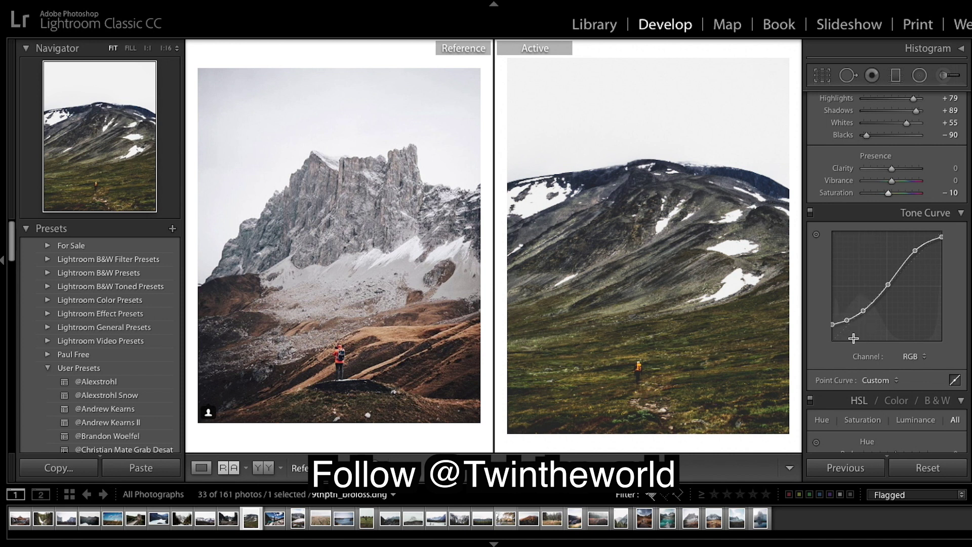
left_click_drag(848, 321, 846, 322)
left_click_drag(864, 311, 863, 310)
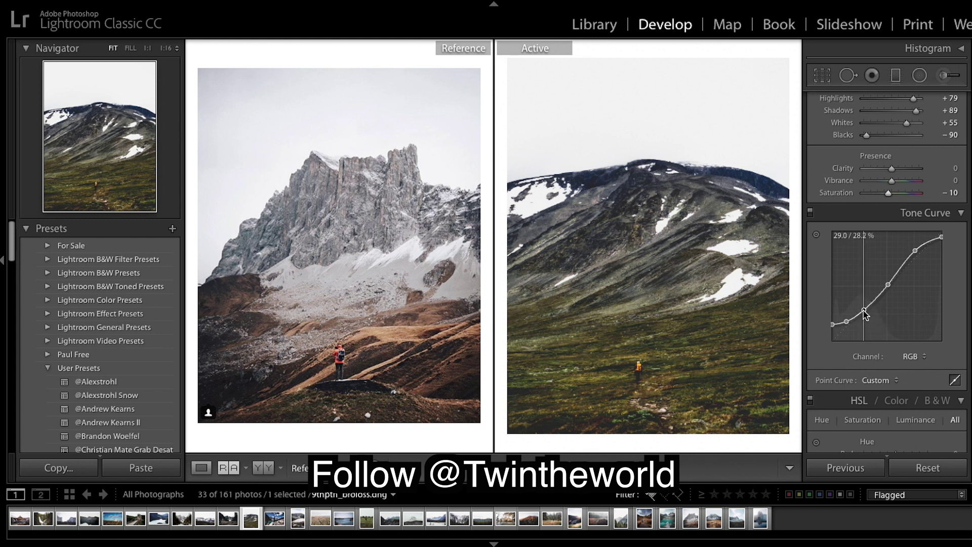
left_click_drag(863, 310, 864, 312)
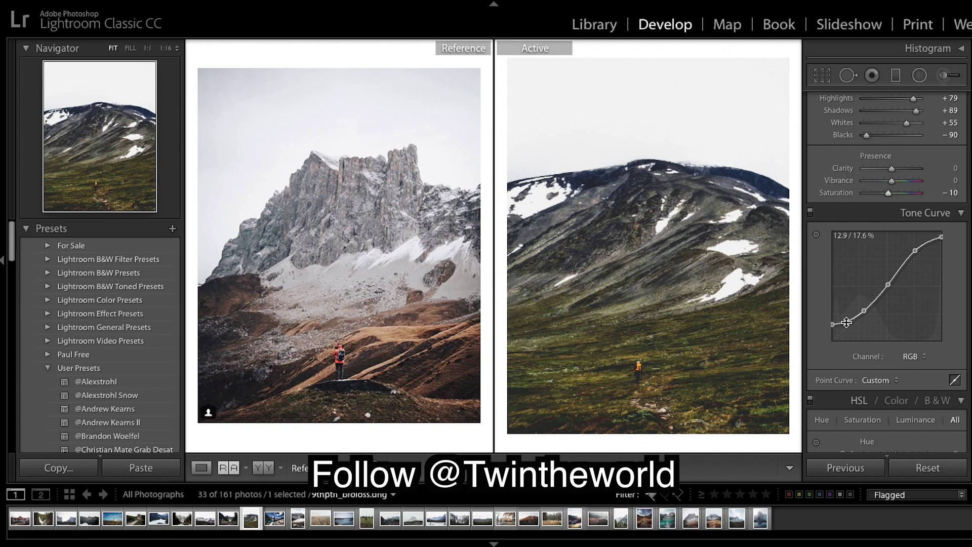
left_click_drag(847, 322, 850, 320)
scroll(911, 304, "down", 6)
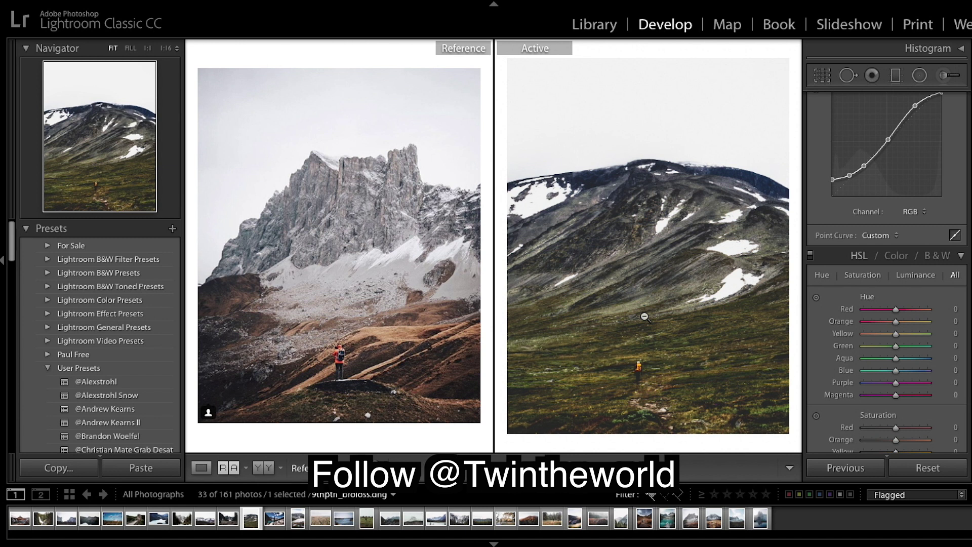
Step: Set HSL Hue to Yellow −43, Green −32, Aqua +16, Blue +6, and Red saturation to +34
key("backslash")
key("backslash")
scroll(922, 228, "down", 8)
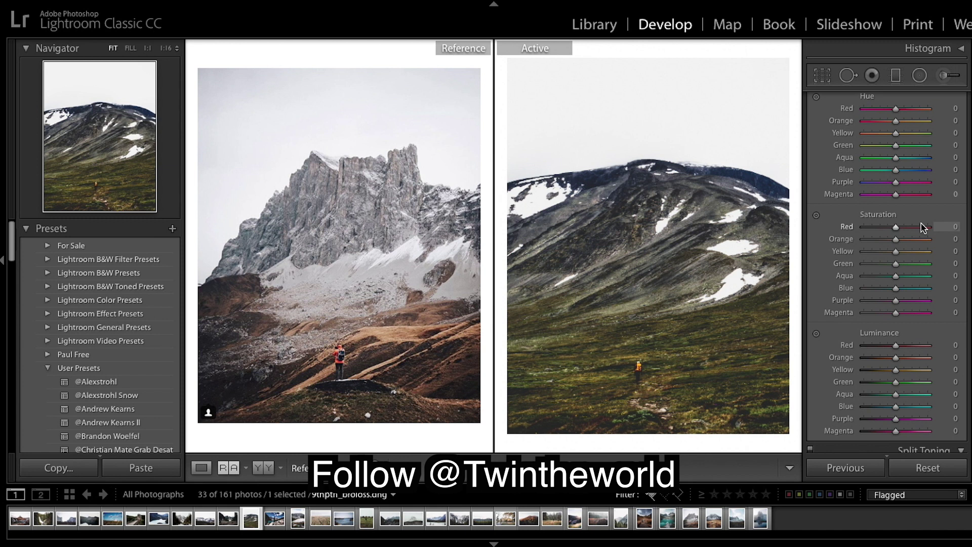
scroll(922, 228, "down", 1)
scroll(922, 225, "up", 2)
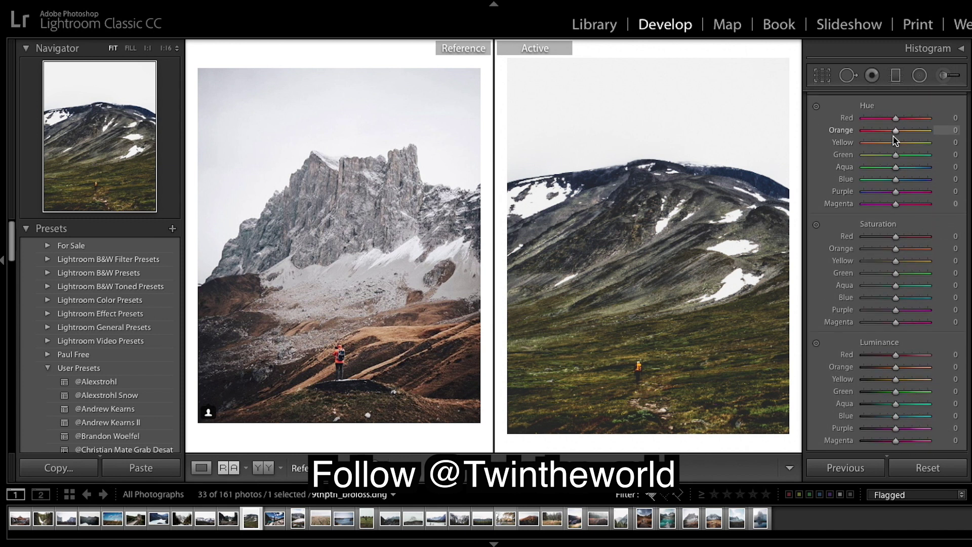
left_click_drag(895, 143, 881, 148)
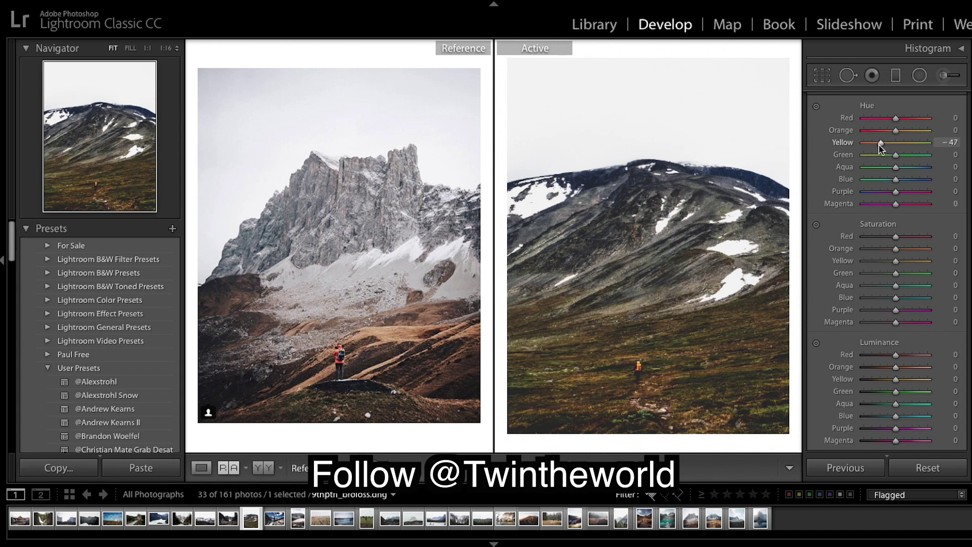
left_click_drag(880, 148, 882, 149)
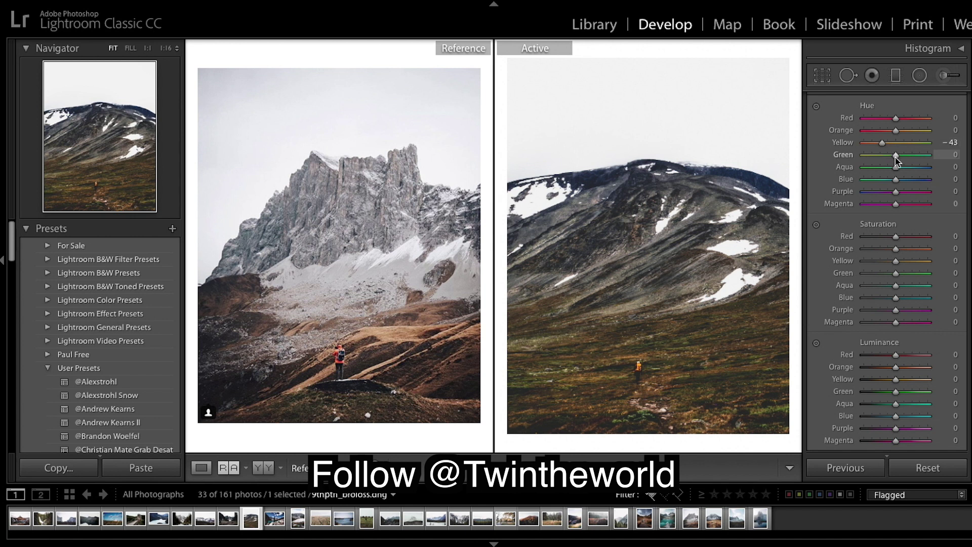
left_click_drag(896, 158, 886, 162)
left_click_drag(898, 169, 899, 182)
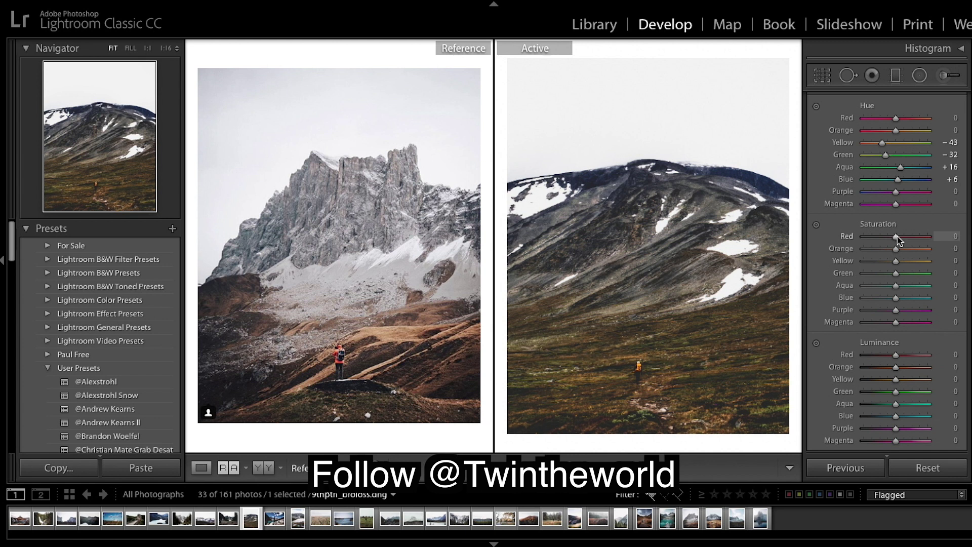
left_click_drag(897, 240, 908, 242)
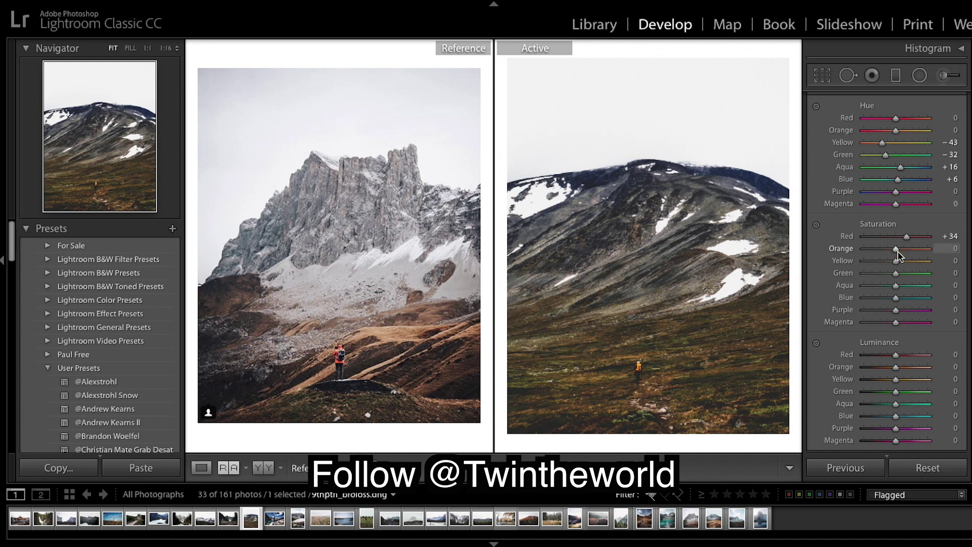
Step: Set HSL Saturation to Orange +4, Yellow −24, Green −49, Aqua −45, Blue −36 and Magenta +30
left_click_drag(899, 254, 884, 287)
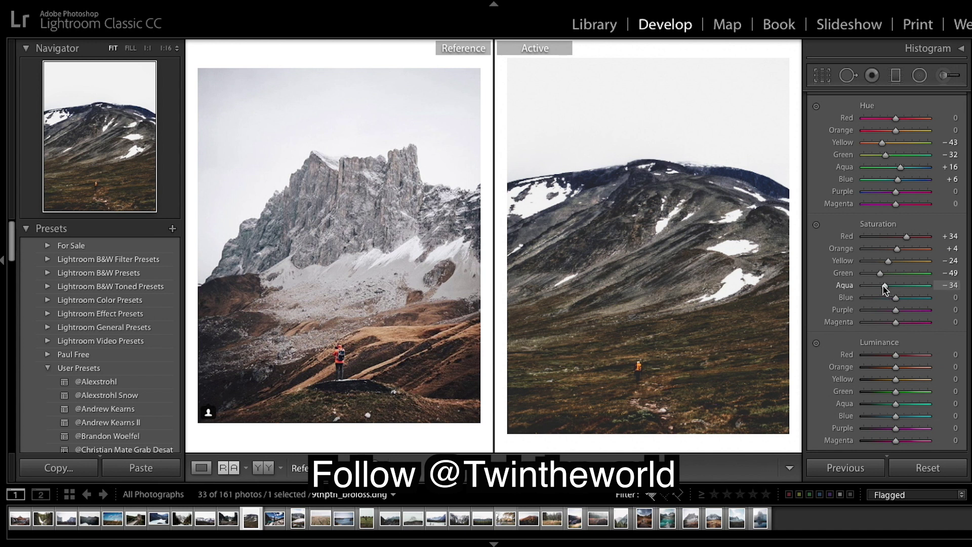
left_click_drag(884, 286, 880, 287)
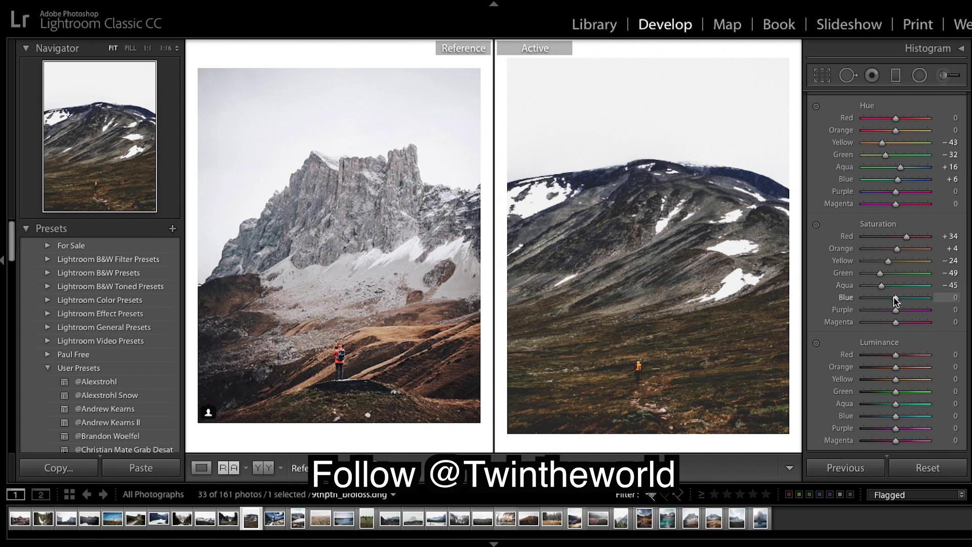
left_click_drag(895, 299, 885, 301)
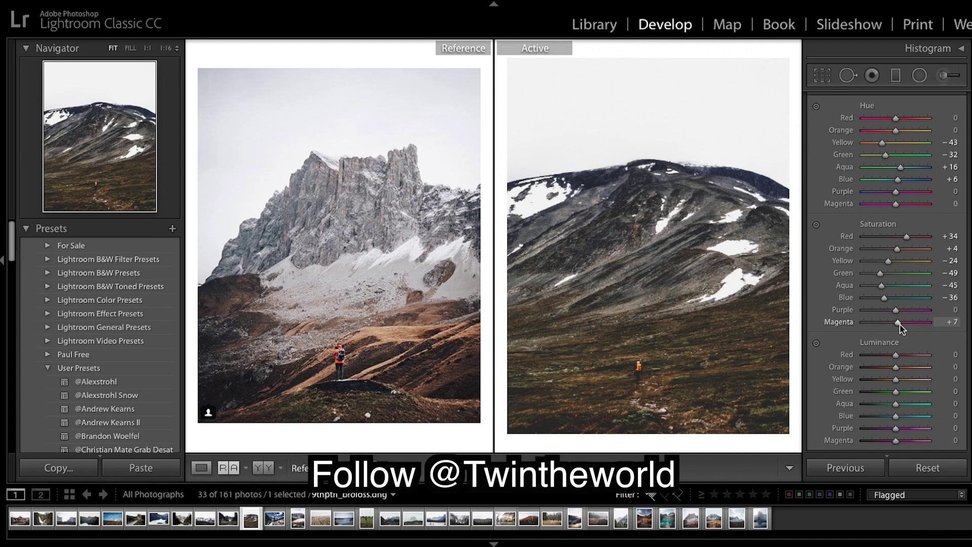
left_click_drag(900, 325, 908, 330)
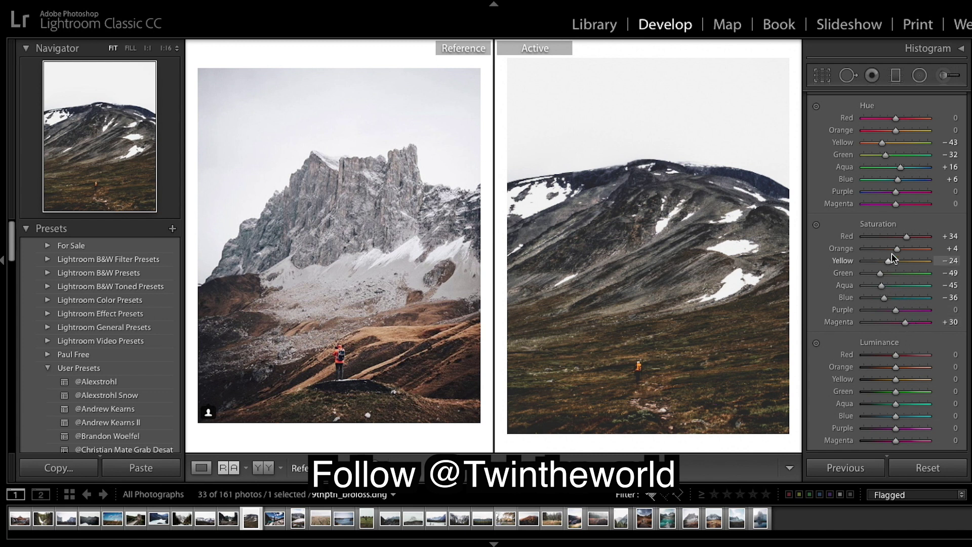
Step: Set HSL Luminance to Red +54, Orange +4, Yellow +28, Green +4, and darken Aqua to −29
scroll(931, 224, "down", 5)
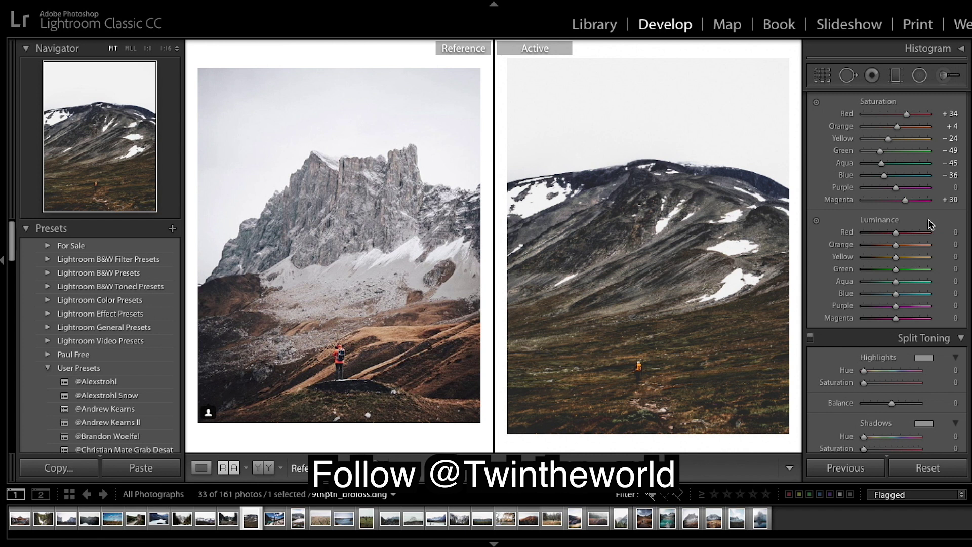
left_click_drag(896, 234, 917, 240)
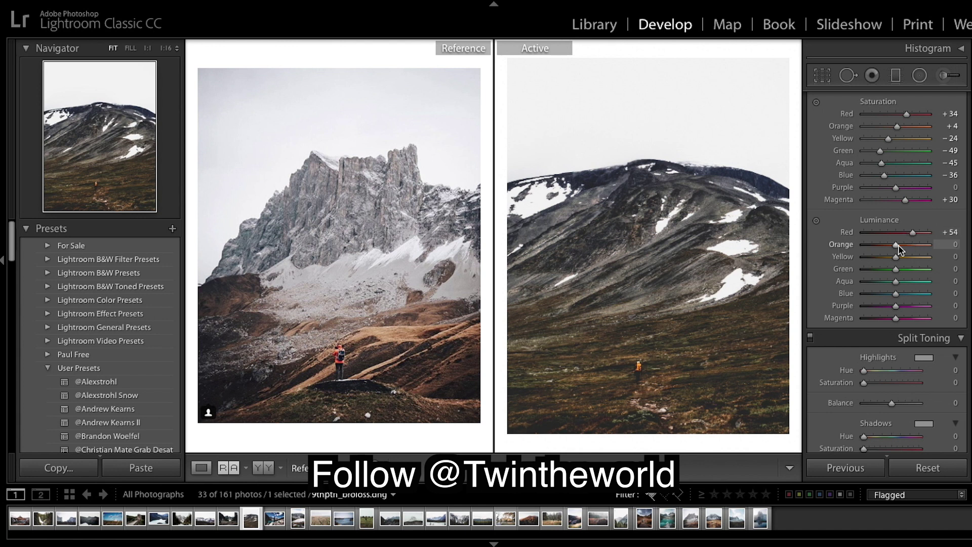
left_click_drag(899, 245, 899, 248)
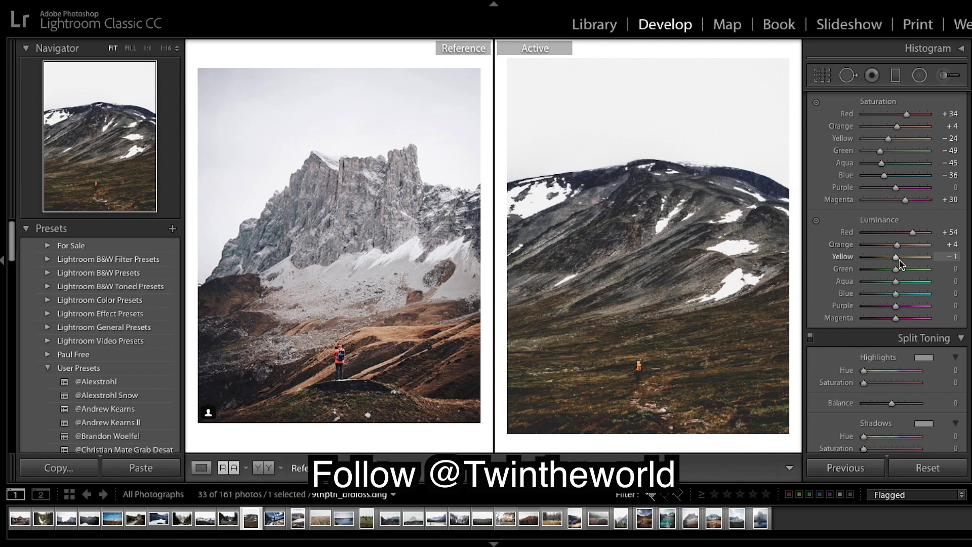
mouse_move(899, 260)
left_mouse_down()
mouse_move(909, 262)
mouse_move(900, 274)
left_mouse_up()
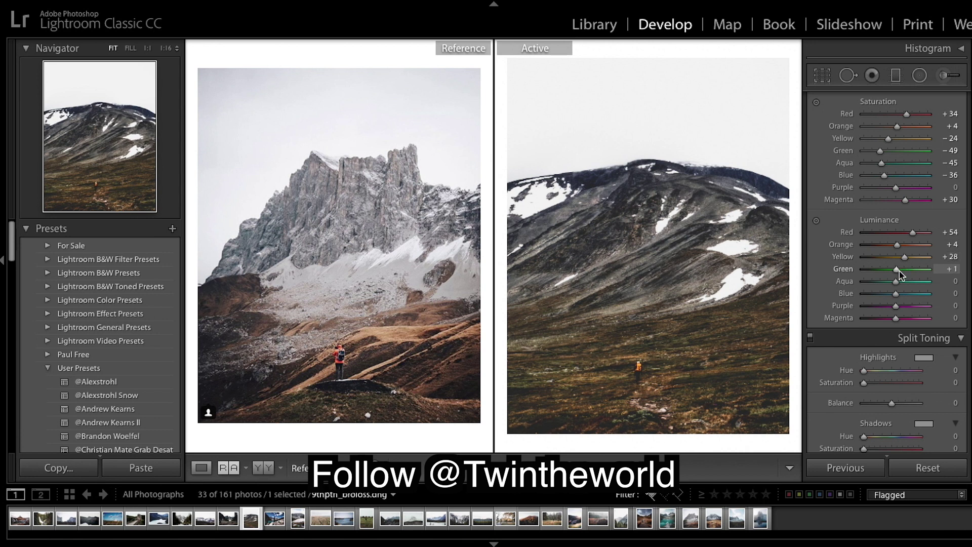
left_click_drag(899, 274, 900, 274)
left_click_drag(900, 272, 900, 273)
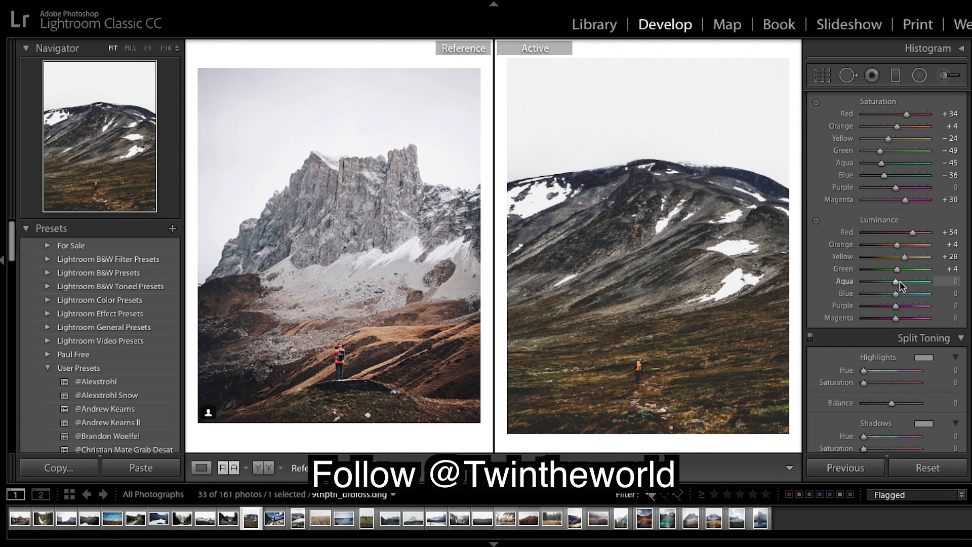
left_click_drag(899, 281, 886, 293)
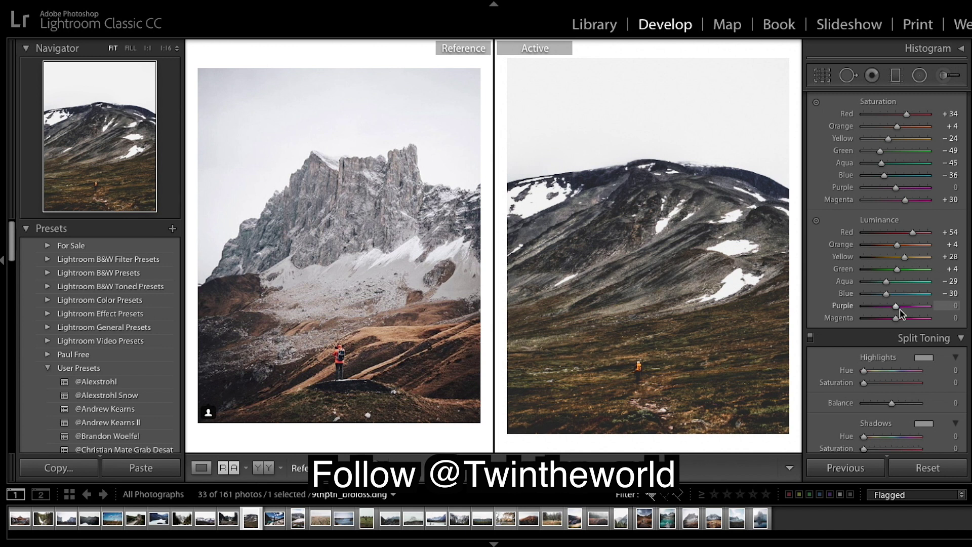
Step: Raise Magenta luminance to +15 and set the Split Toning shadows to Hue 220, Saturation 2
left_click_drag(899, 318, 905, 319)
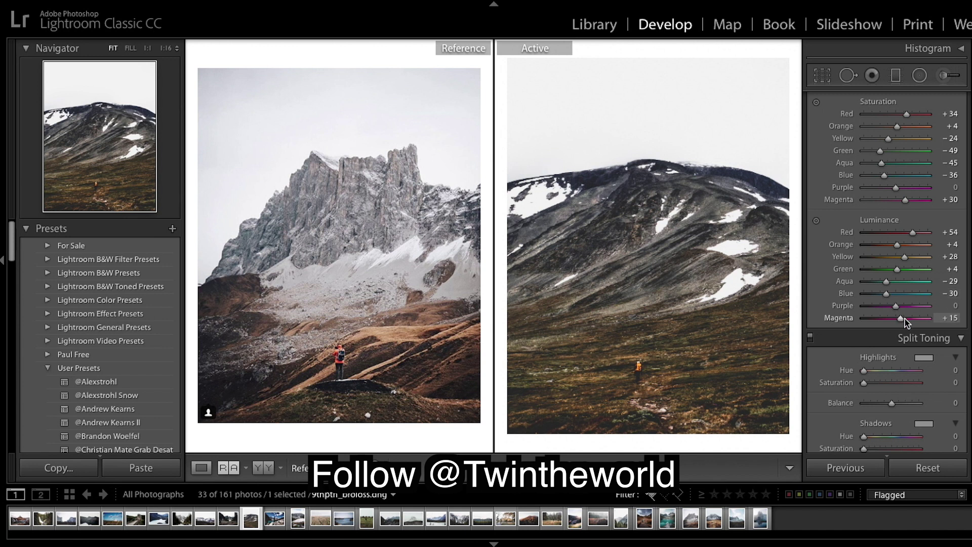
scroll(901, 332, "down", 3)
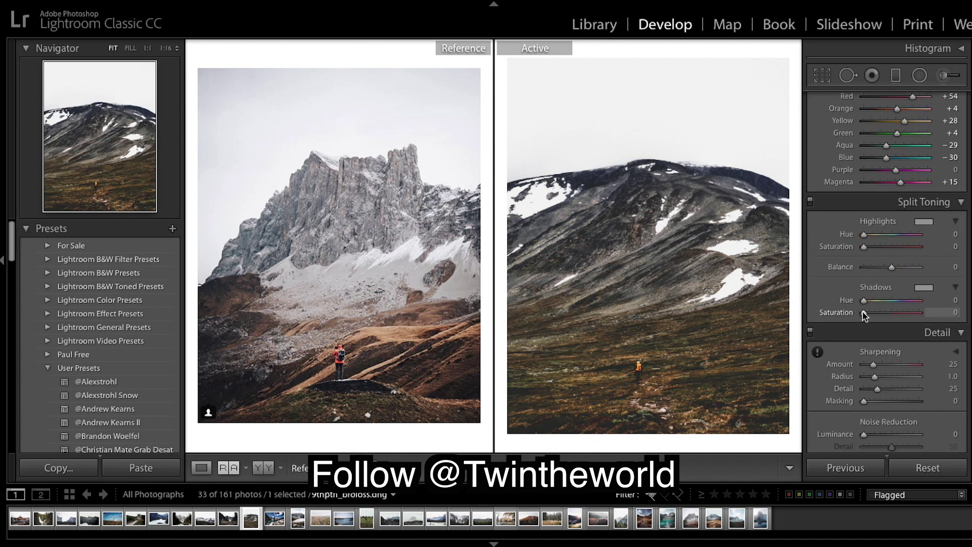
left_click_drag(863, 311, 865, 315)
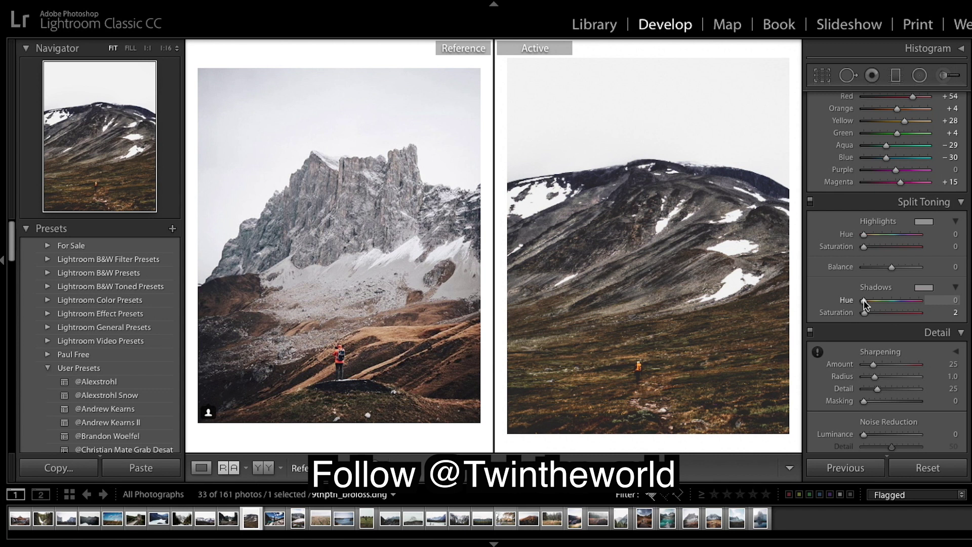
left_click_drag(863, 301, 898, 300)
scroll(901, 362, "down", 2)
Step: Set sharpening Amount to 90 and Masking to 50, checking the edge mask preview
scroll(902, 361, "down", 1)
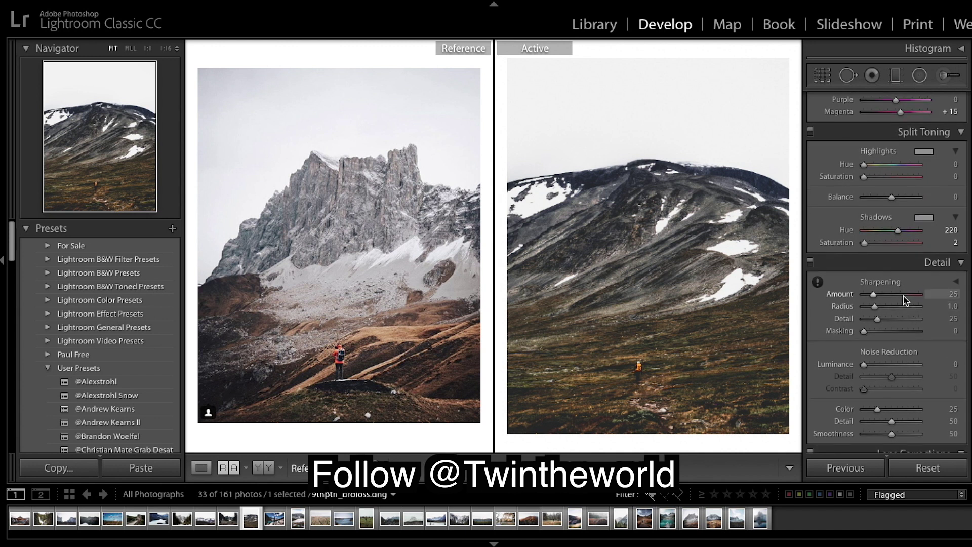
left_click_drag(903, 300, 898, 300)
mouse_move(865, 332)
left_mouse_down()
mouse_move(936, 341)
mouse_move(800, 324)
mouse_move(869, 336)
left_mouse_up()
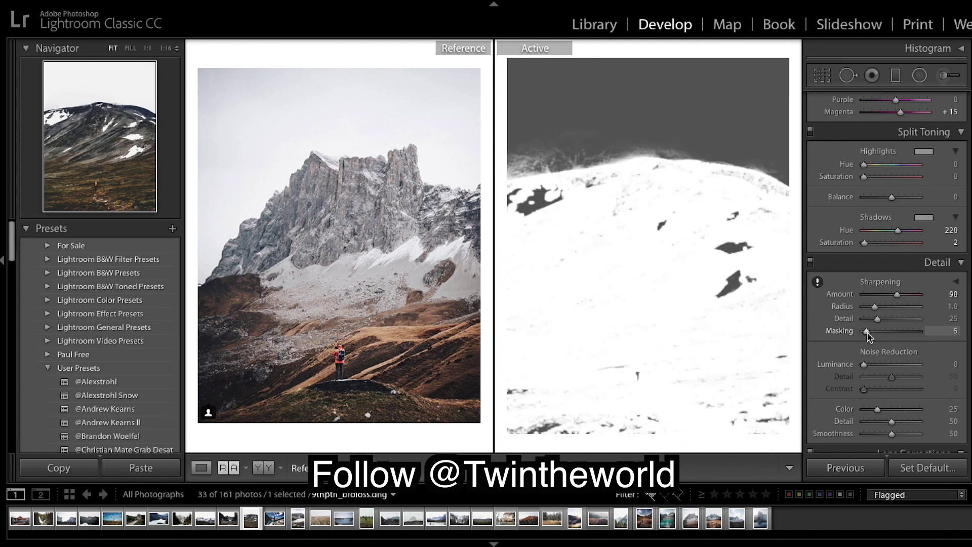
left_click_drag(868, 332, 893, 333)
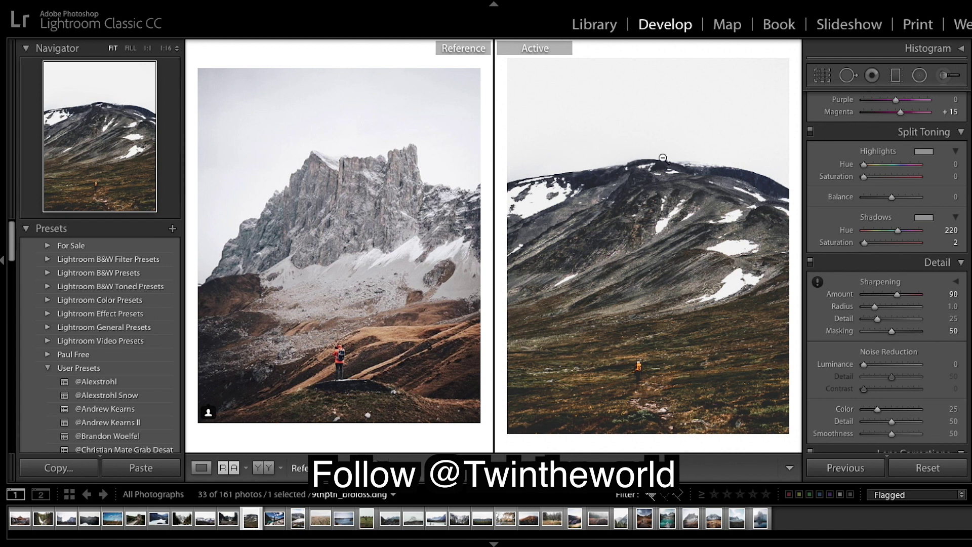
Step: In the Effects panel, set Post-Crop Vignetting Amount to −7 and Dehaze to +10
scroll(875, 334, "down", 1)
scroll(875, 334, "down", 4)
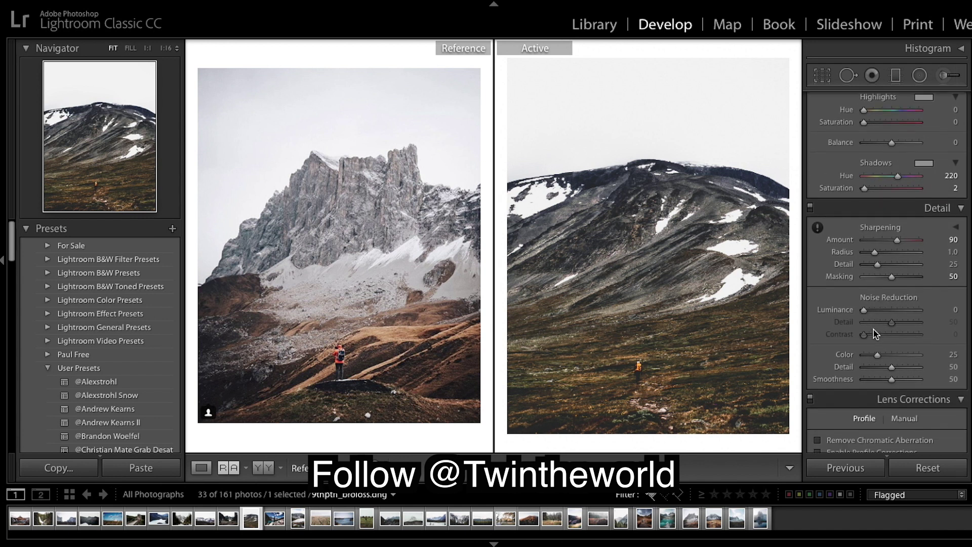
scroll(875, 334, "down", 3)
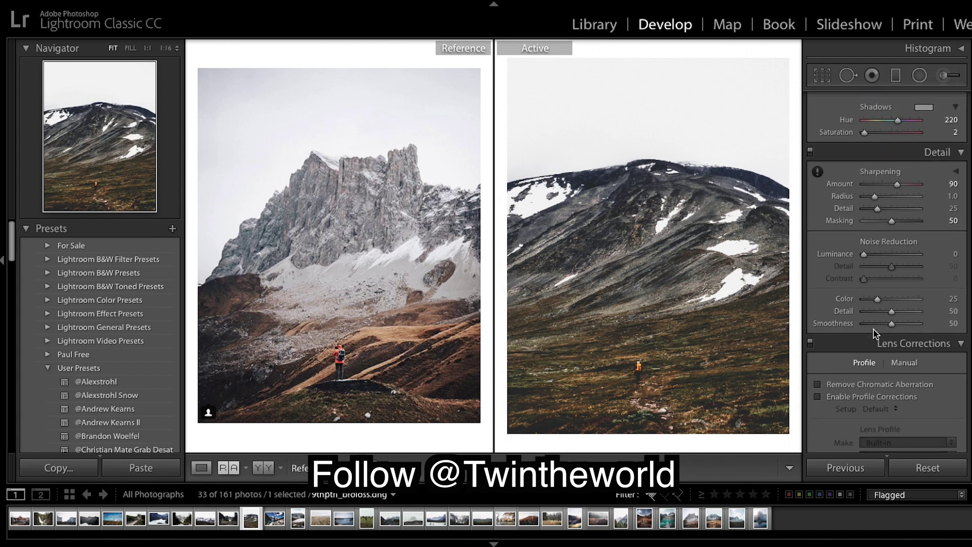
scroll(875, 334, "down", 3)
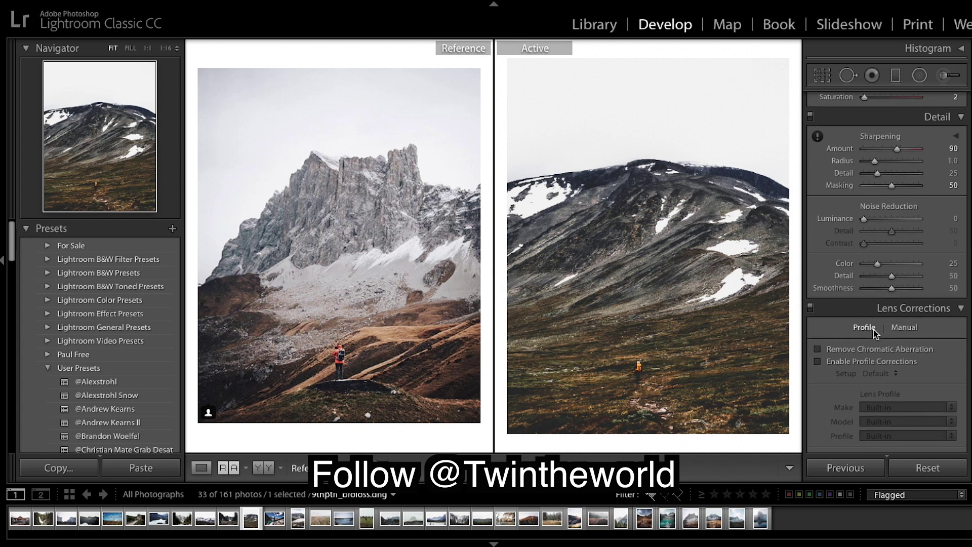
scroll(875, 334, "down", 20)
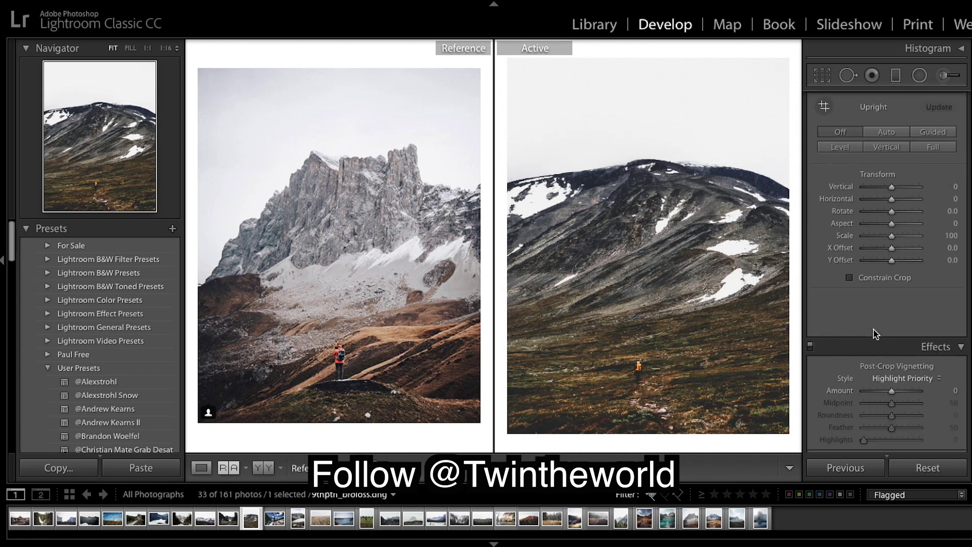
scroll(877, 334, "down", 5)
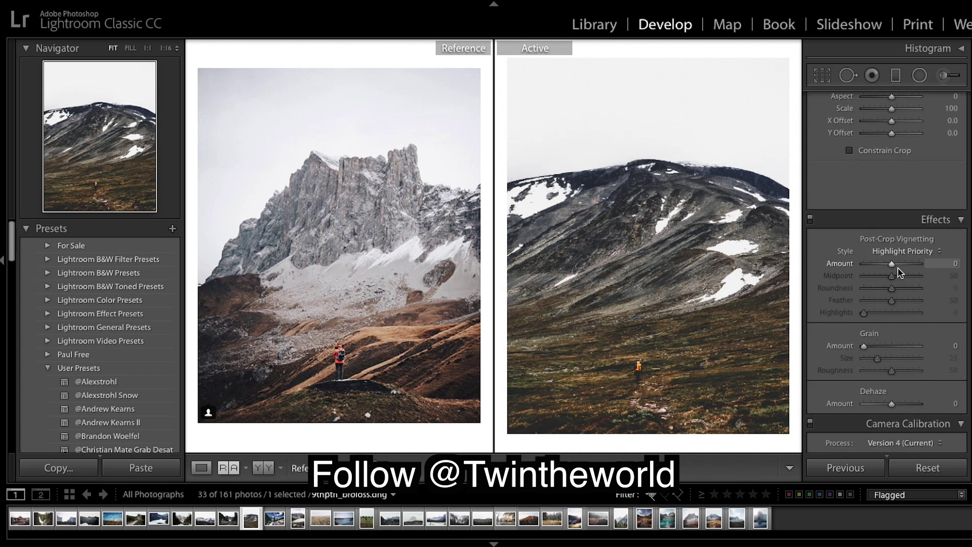
left_click_drag(898, 270, 892, 267)
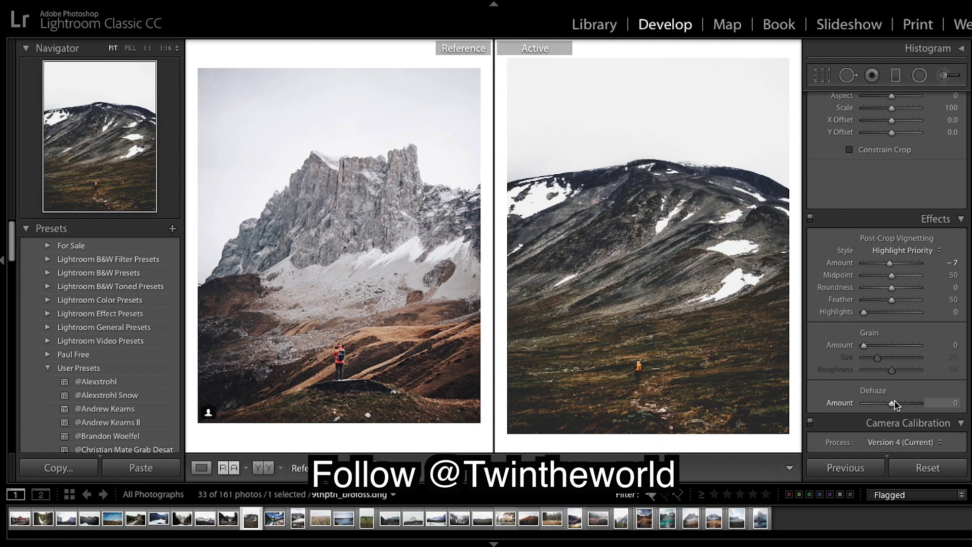
left_click_drag(894, 400, 896, 405)
scroll(896, 405, "down", 5)
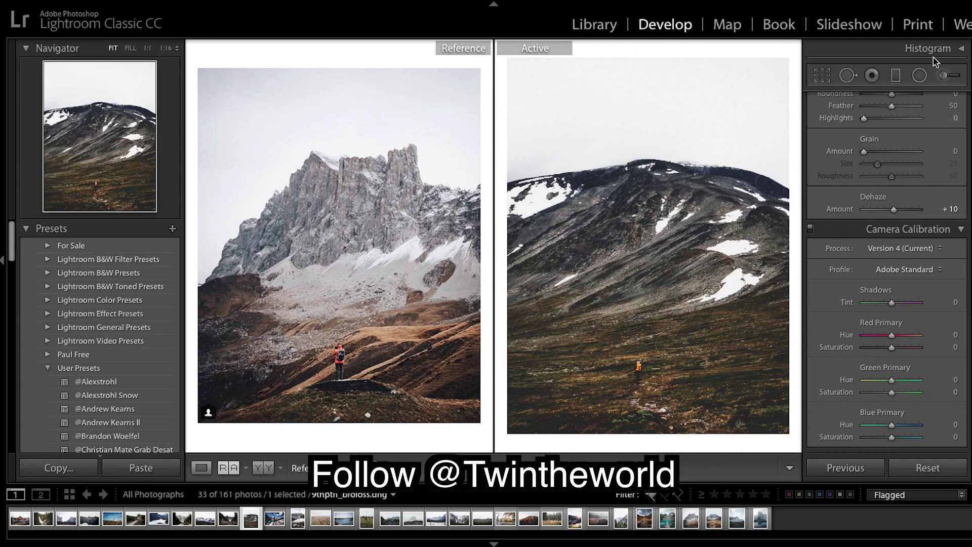
Step: Drag out a graduated filter over the sky and upper mountain, then rotate and position it
left_click(897, 76)
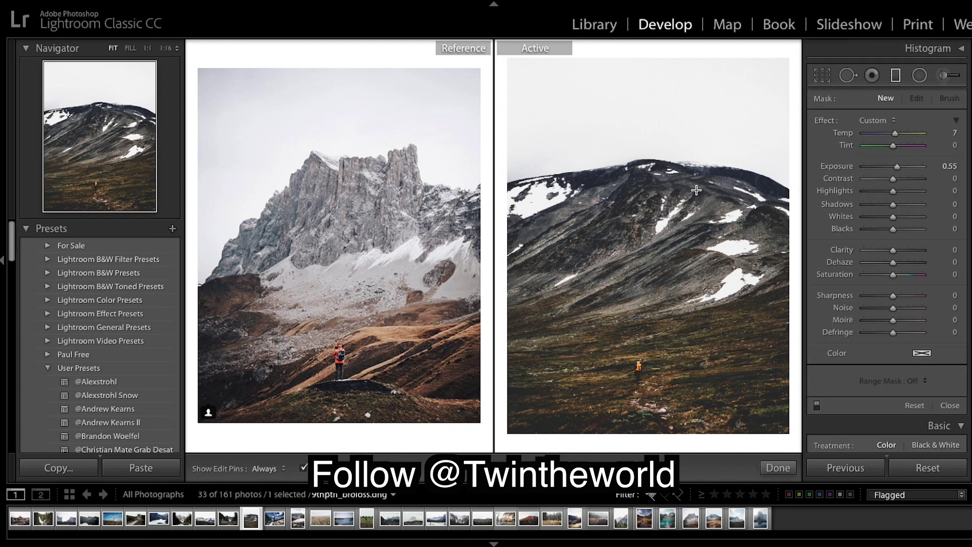
left_click_drag(697, 190, 559, 338)
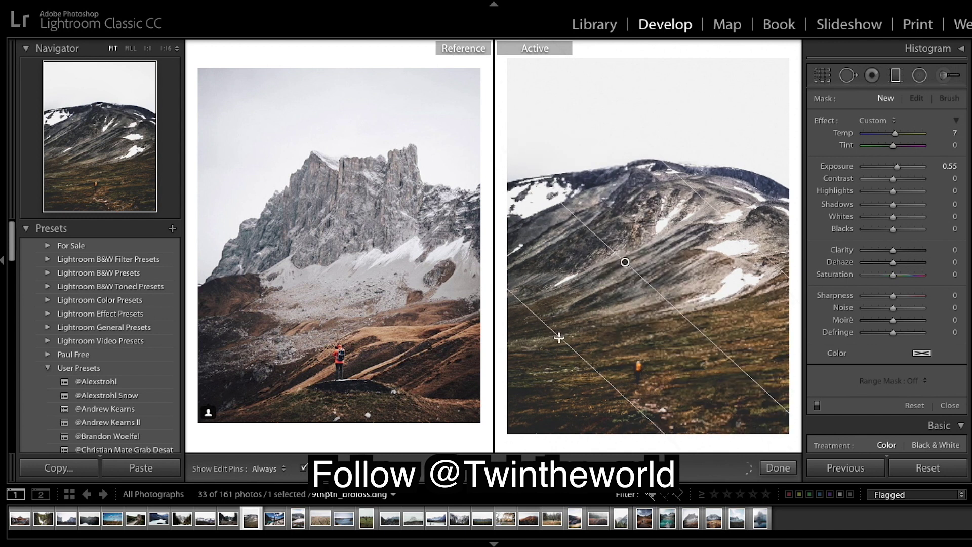
mouse_move(625, 262)
left_click_drag(626, 263, 659, 219)
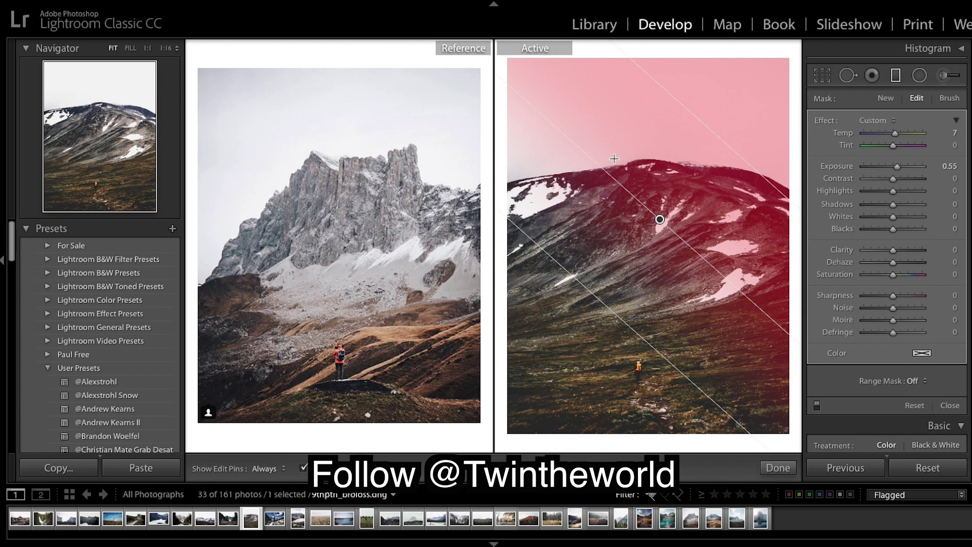
left_click_drag(583, 146, 577, 154)
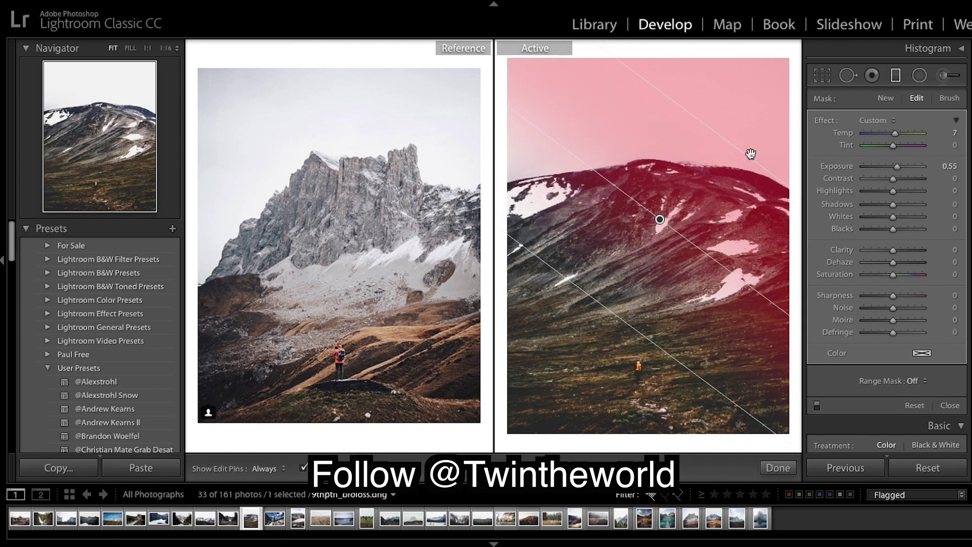
left_click_drag(749, 152, 745, 161)
left_click_drag(657, 224, 657, 222)
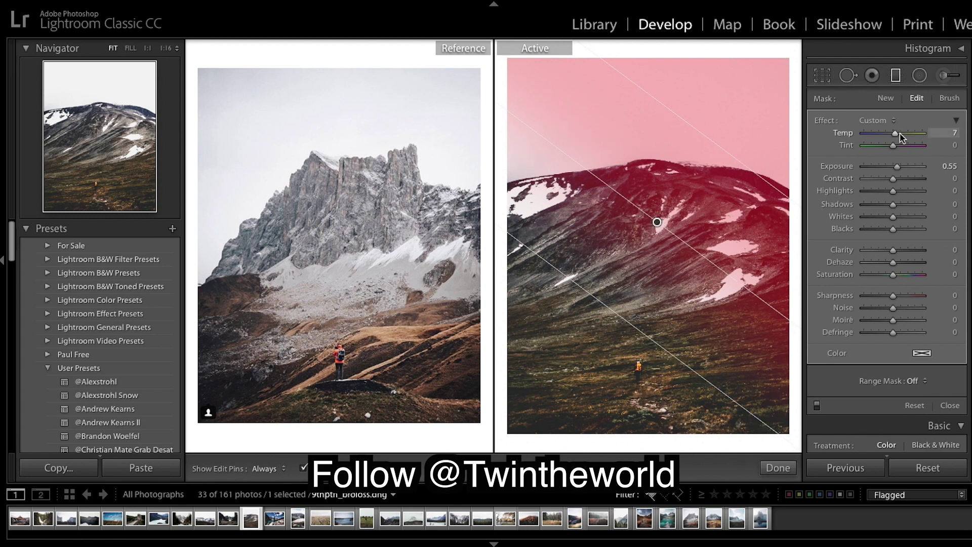
Step: Set the filter's Exposure to 0.27 and Temp to 2, then finish the filter
left_click_drag(897, 172, 894, 172)
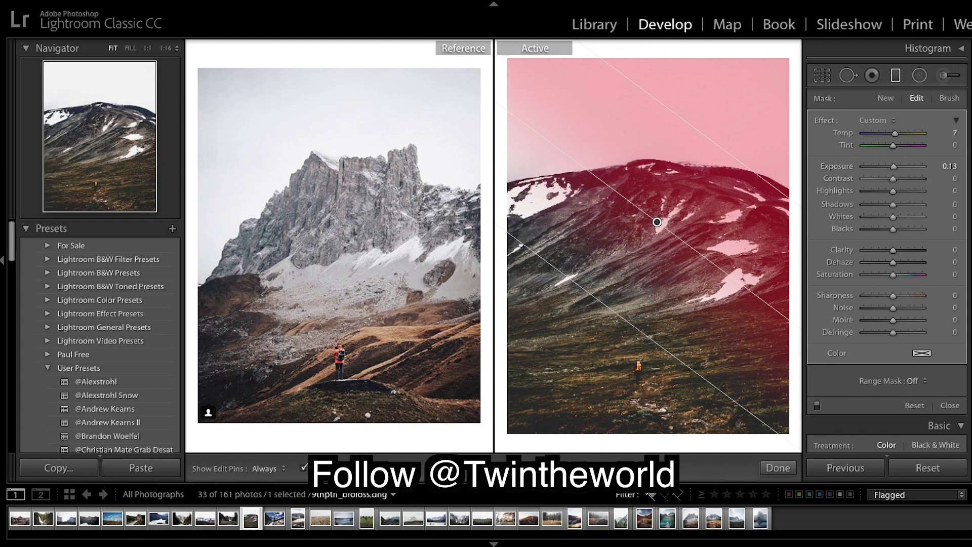
left_click(304, 469)
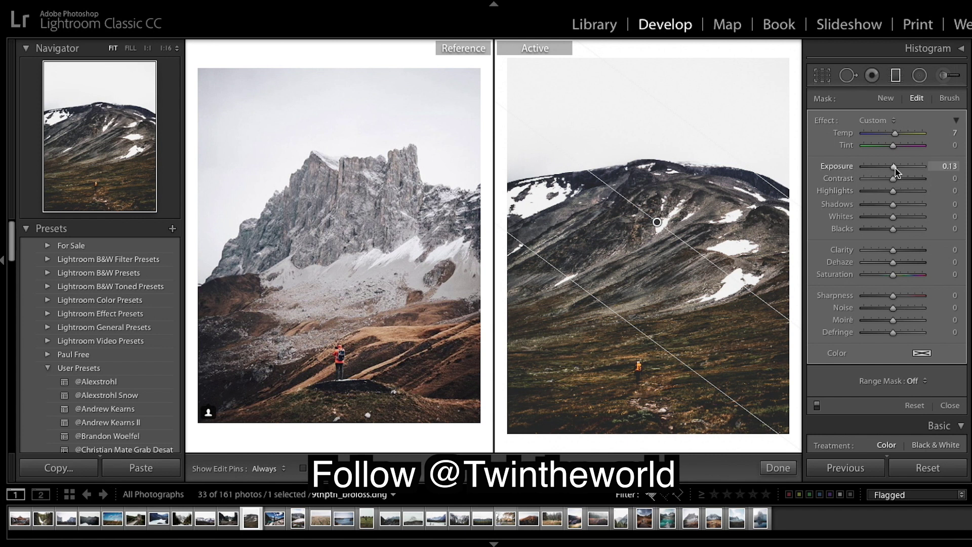
left_click_drag(895, 172, 897, 172)
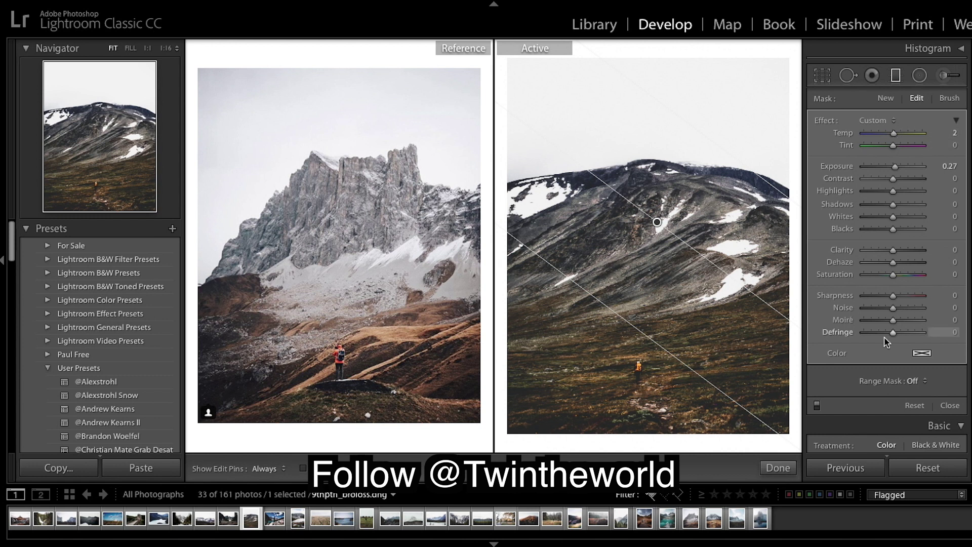
left_click(782, 469)
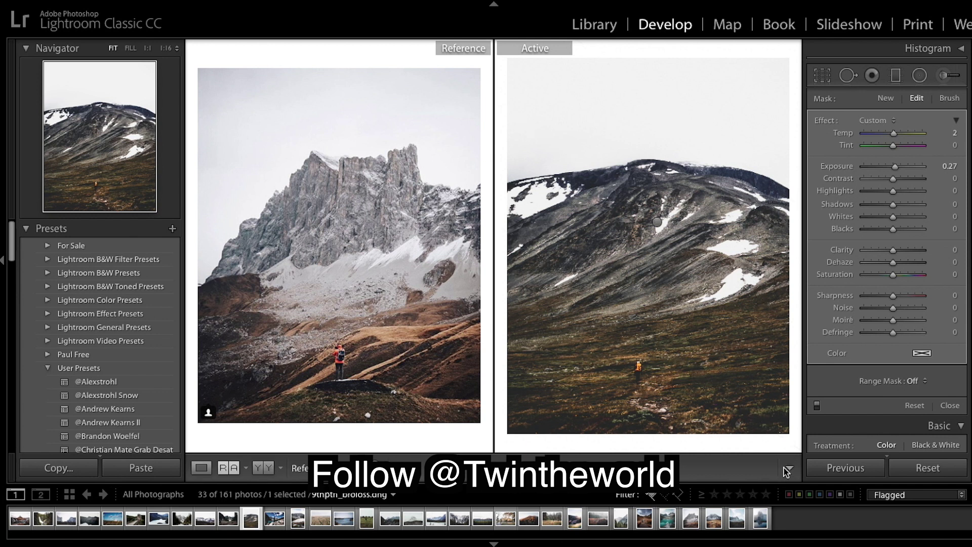
Step: Add a second graduated filter over the lower-left foreground slope, rotated to a steeper angle
key("m")
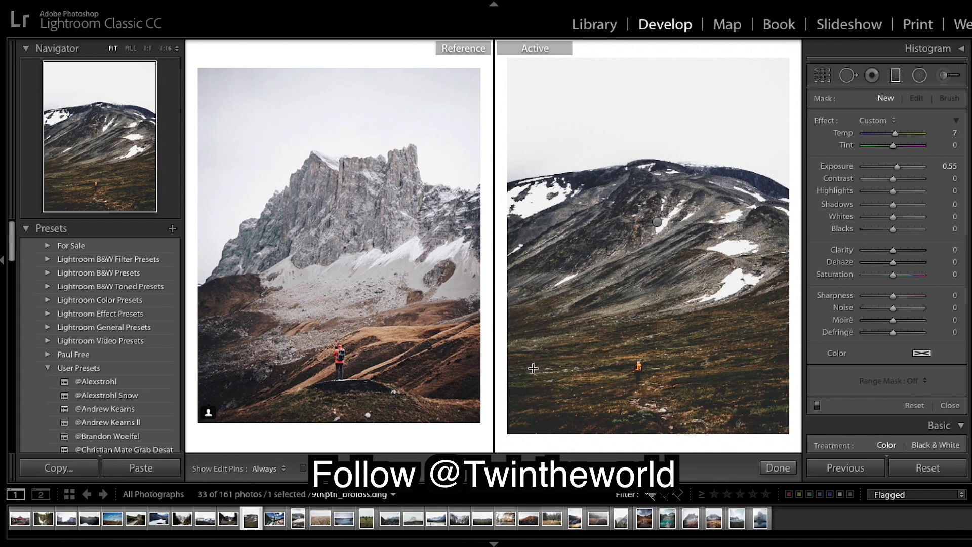
left_click_drag(522, 343, 626, 287)
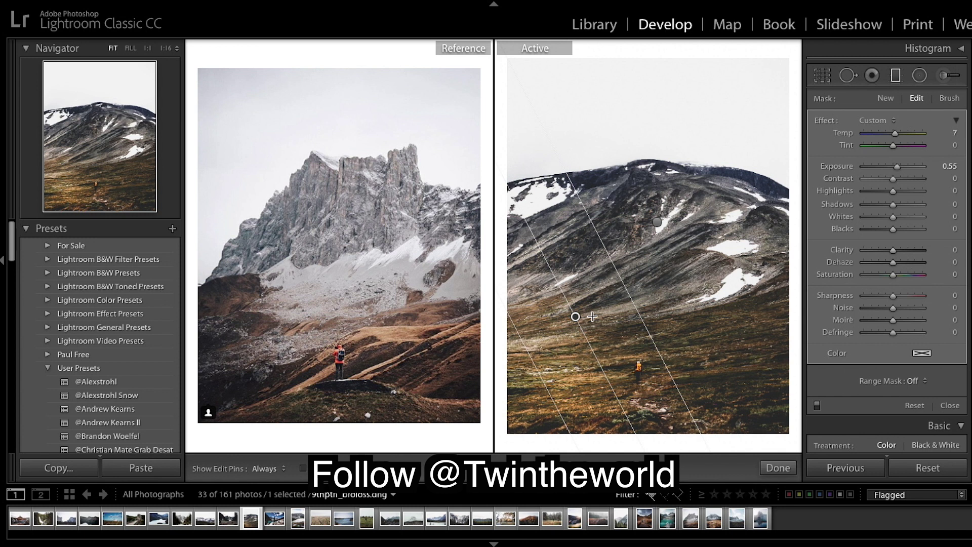
left_click_drag(576, 316, 543, 335)
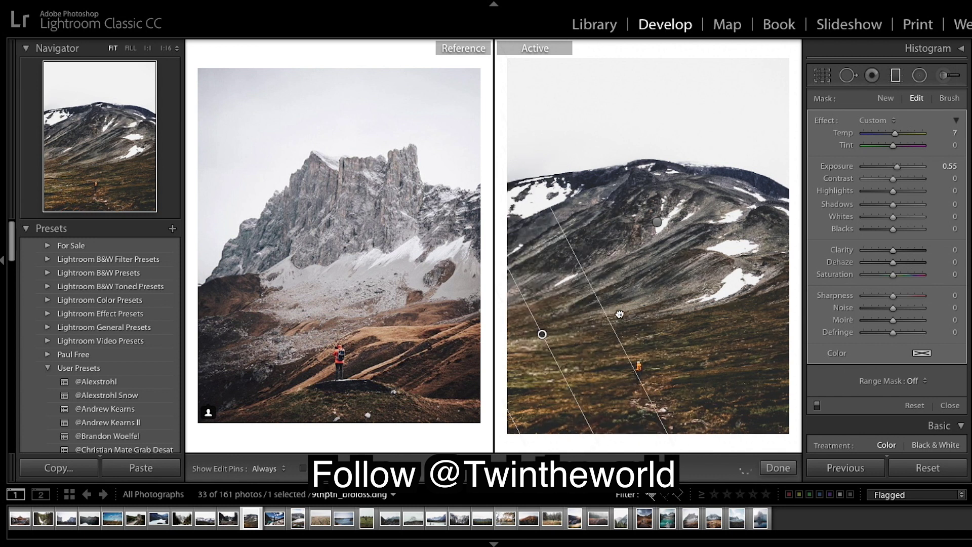
left_click_drag(620, 315, 625, 313)
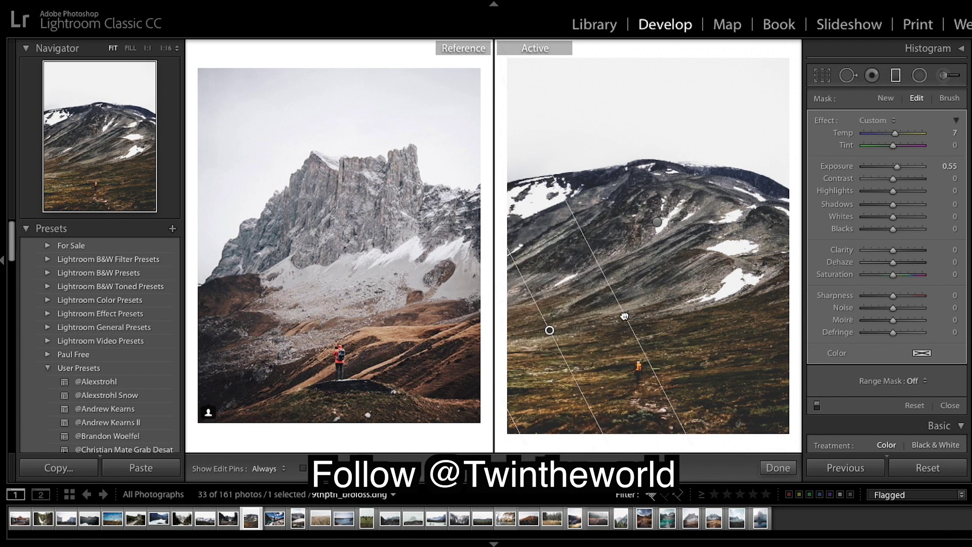
left_click_drag(524, 279, 526, 280)
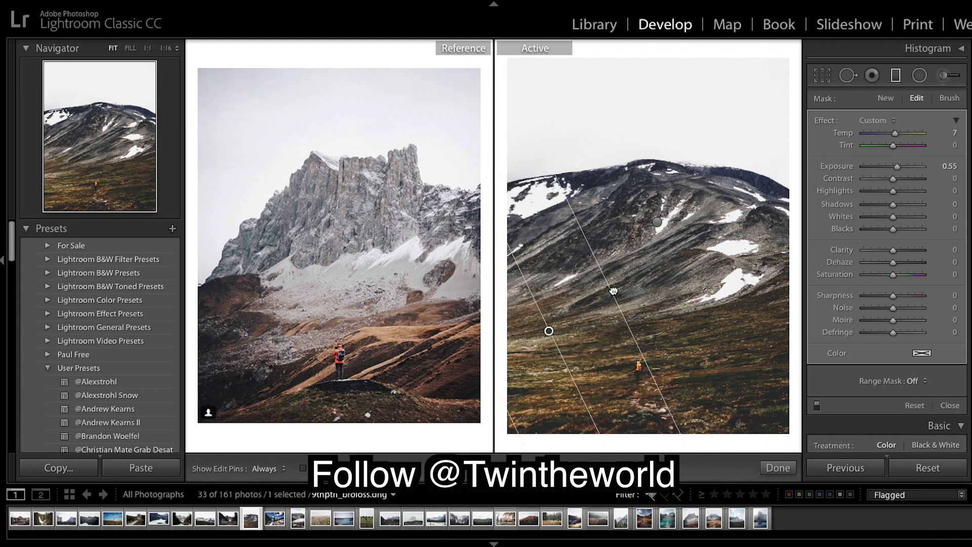
left_click_drag(618, 292, 622, 290)
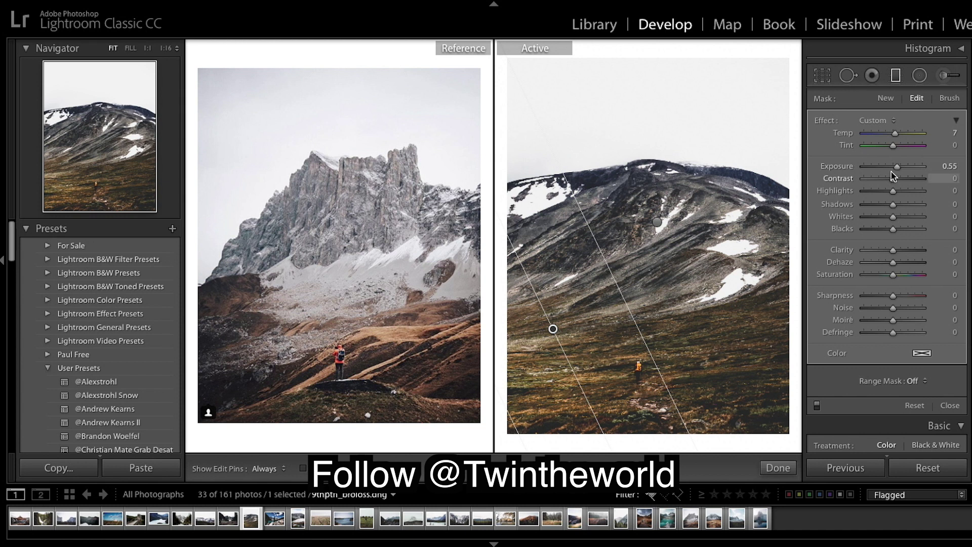
Step: Set this filter's Exposure to −0.25 with Temp reset to 0, then finish it
left_click_drag(895, 166, 890, 169)
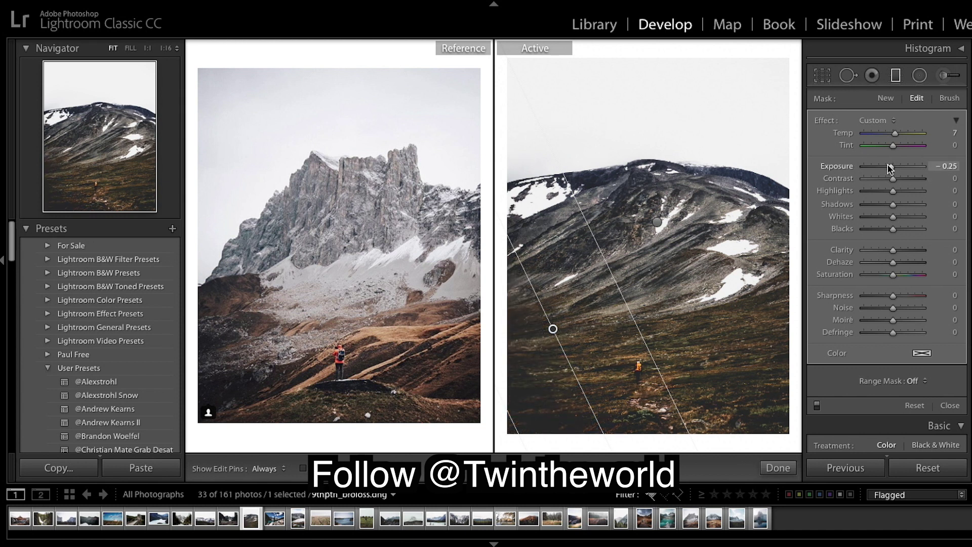
double_click(850, 133)
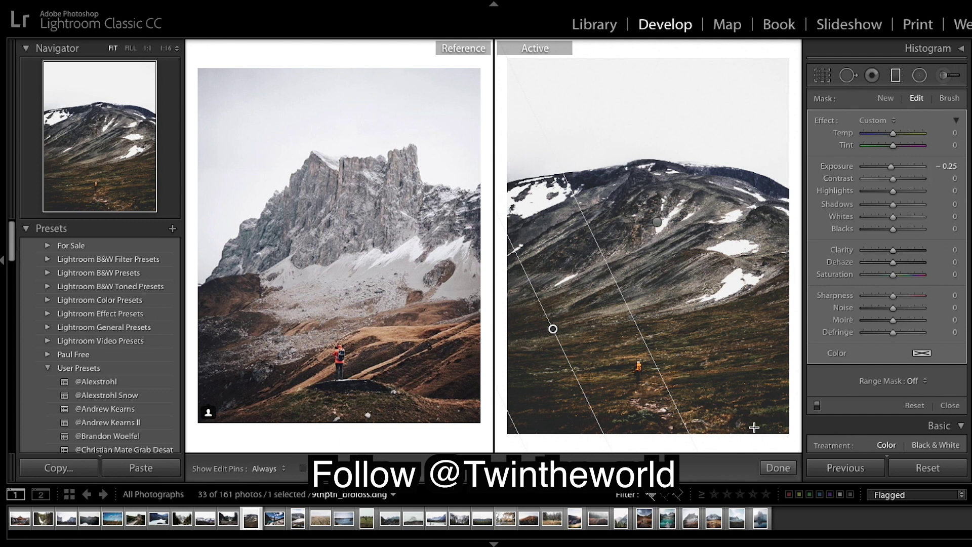
left_click(778, 468)
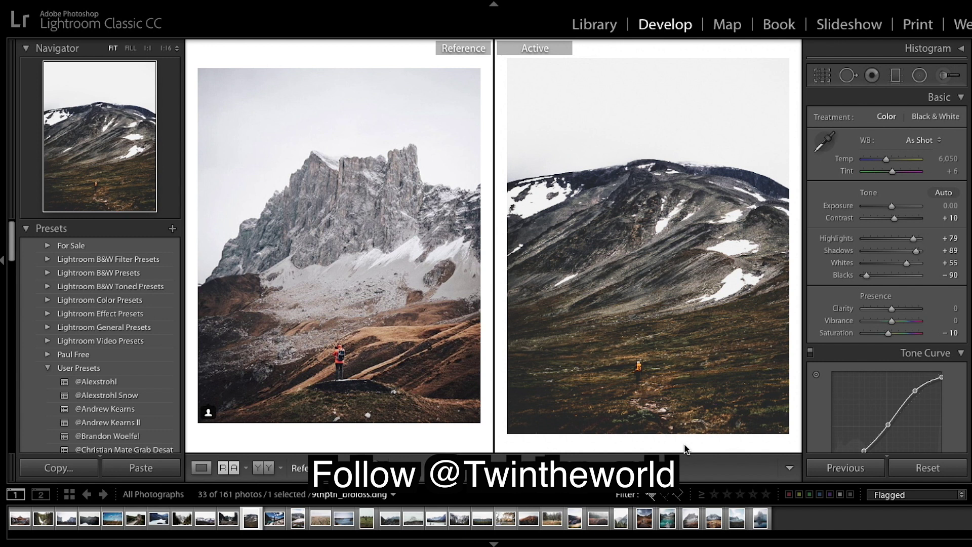
Step: Draw a new graduated filter from the sky down to the ridge and tilt it slightly
scroll(915, 269, "down", 1)
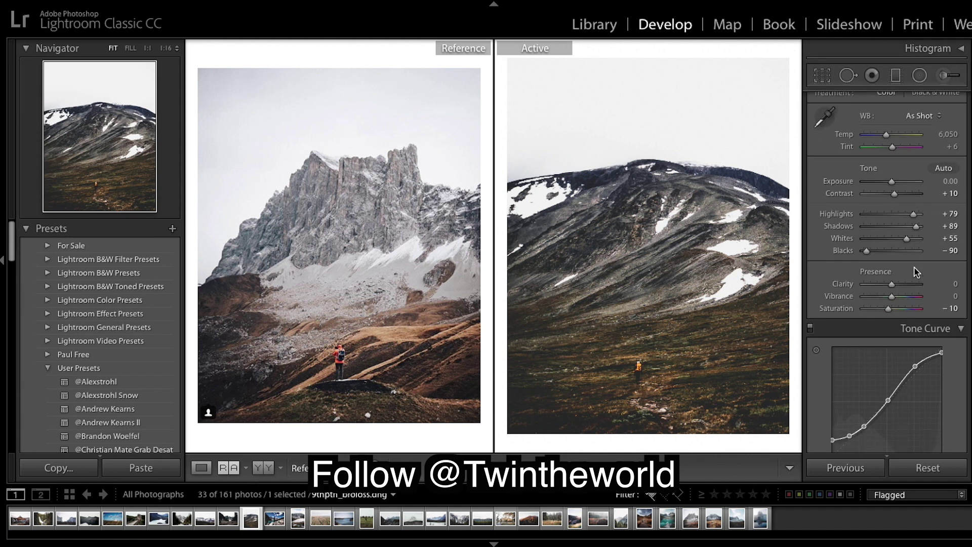
scroll(915, 267, "up", 1)
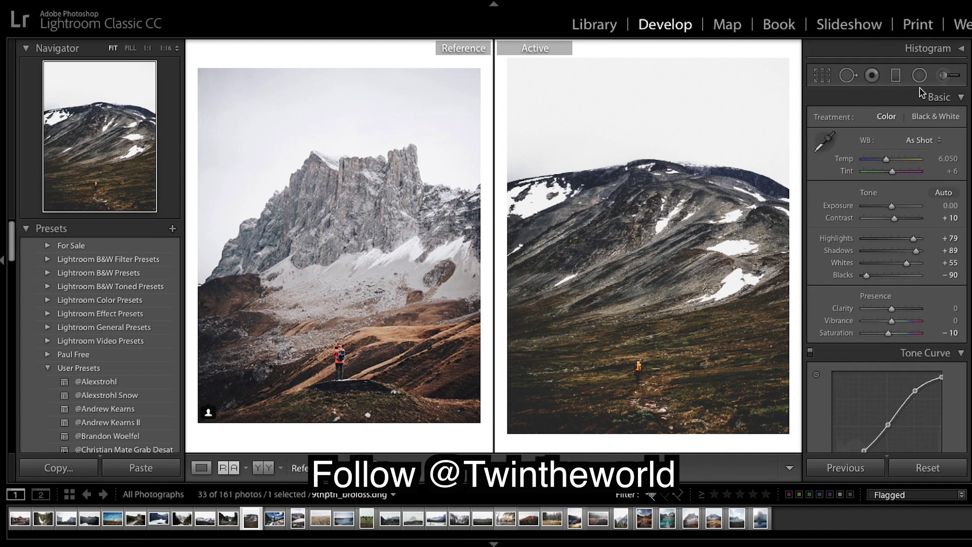
left_click(896, 75)
left_click_drag(565, 77, 592, 161)
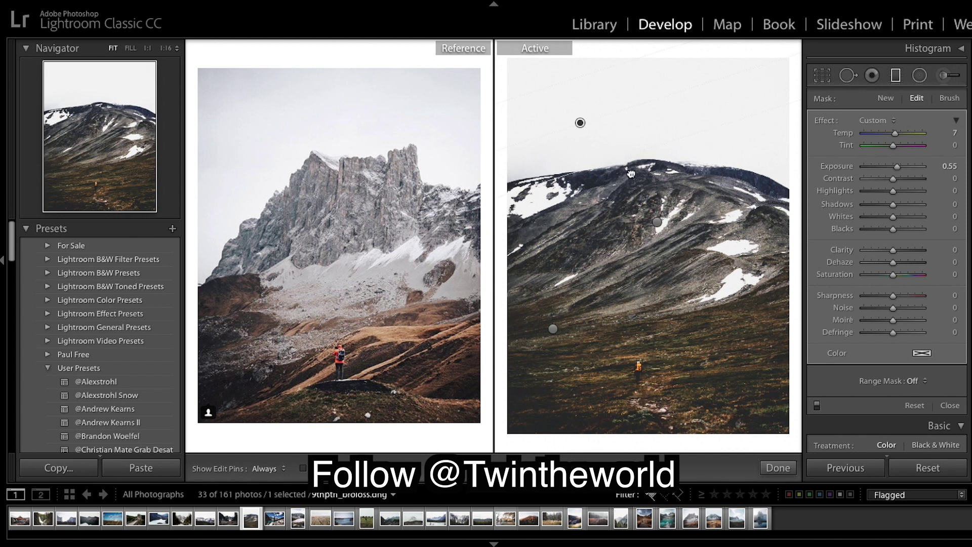
left_click_drag(581, 127, 587, 117)
left_click_drag(659, 93, 657, 83)
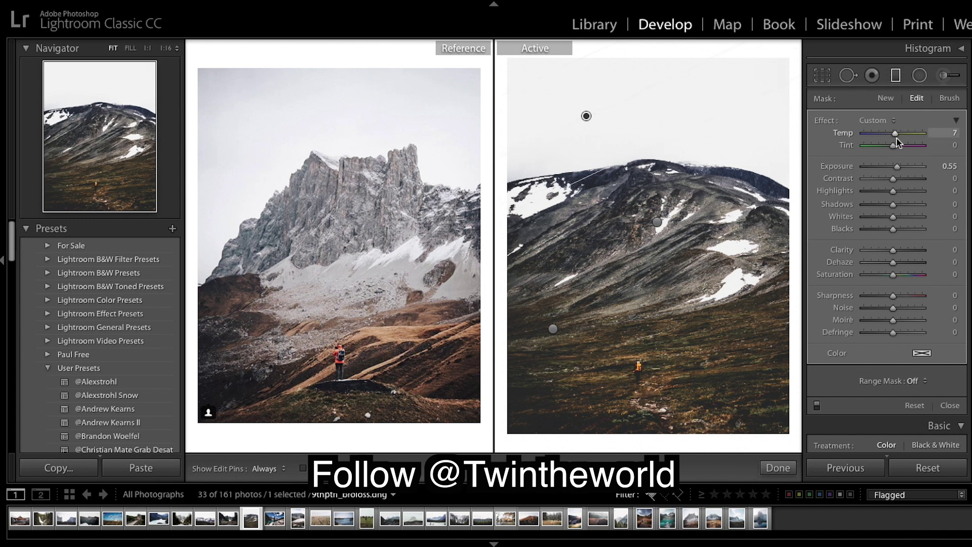
Step: Set the sky filter to Exposure −1.17 and Temp −15, refining its position and angle
left_click_drag(898, 166, 881, 167)
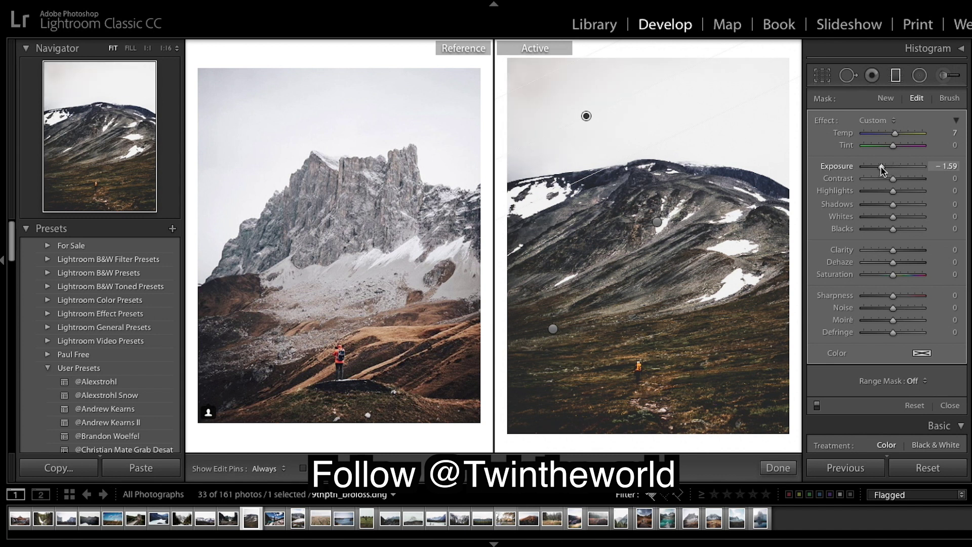
left_click_drag(882, 168, 885, 168)
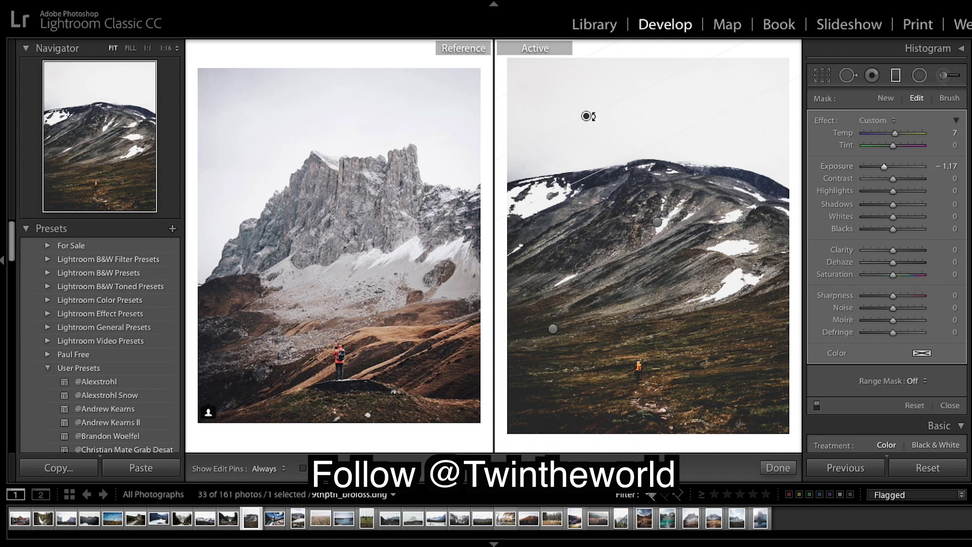
left_click_drag(588, 116, 588, 126)
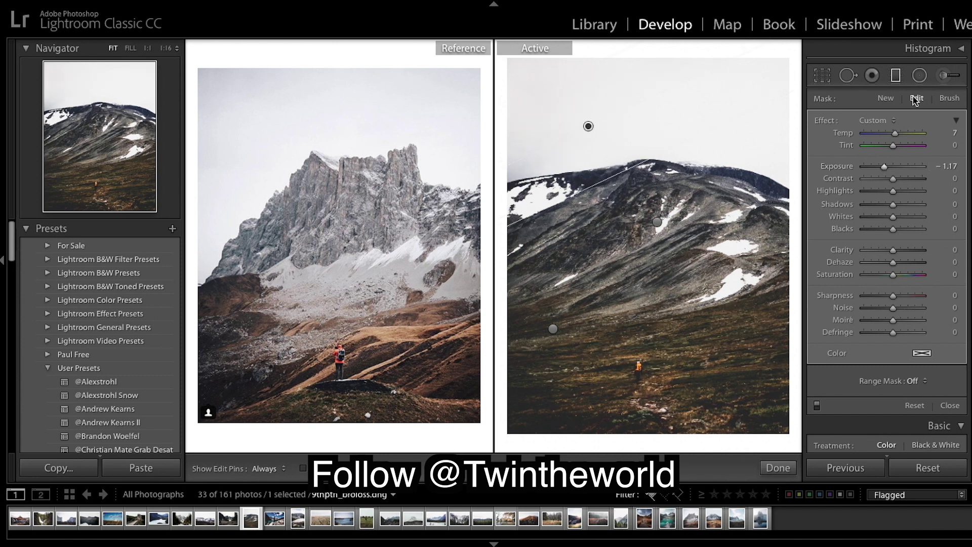
left_click_drag(900, 138, 897, 138)
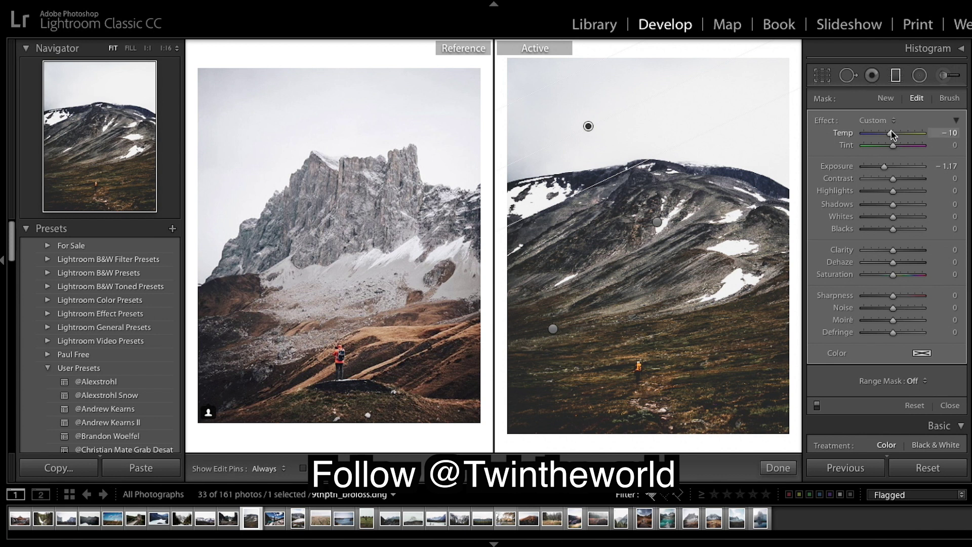
left_click_drag(891, 133, 889, 132)
left_click_drag(650, 100, 662, 113)
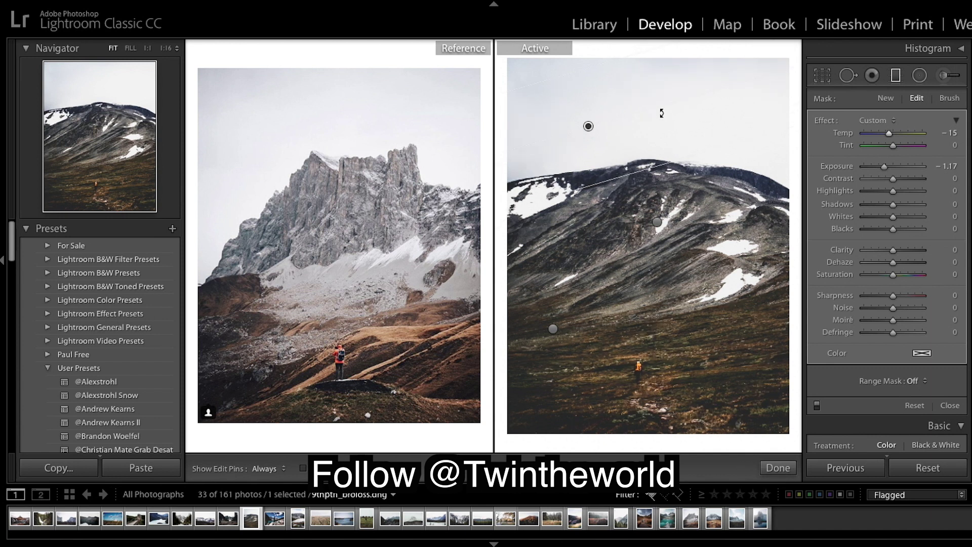
mouse_move(588, 126)
left_mouse_down()
mouse_move(590, 138)
mouse_move(564, 132)
mouse_move(585, 127)
left_mouse_up()
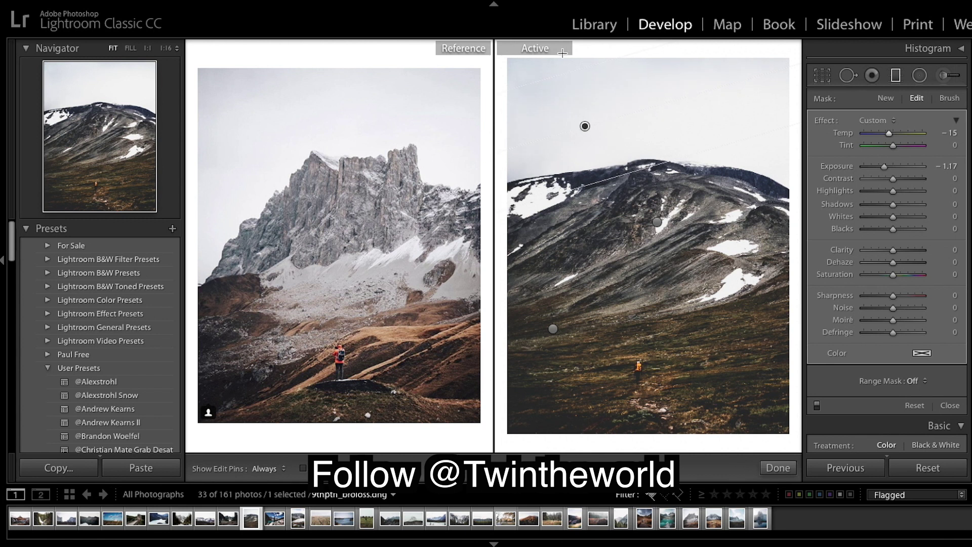
left_click(779, 468)
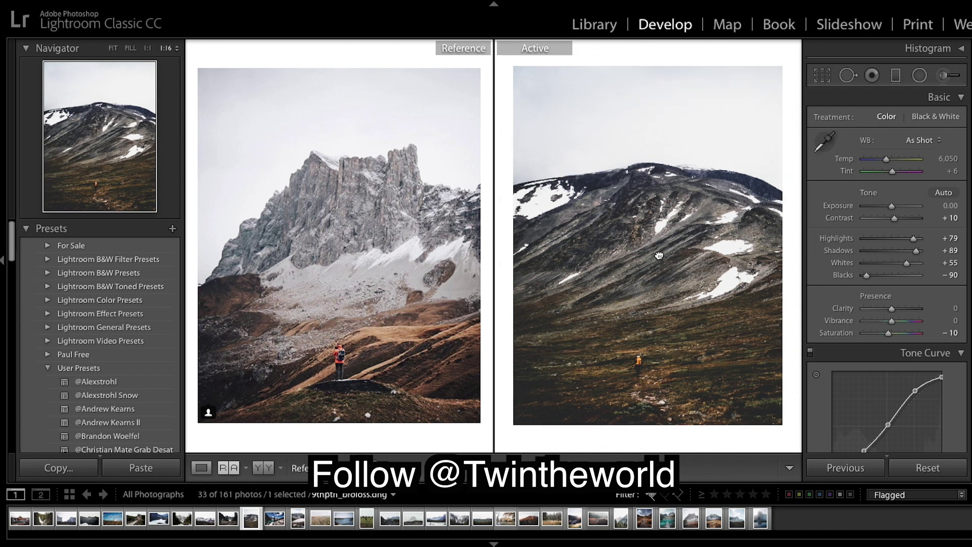
left_click(659, 256)
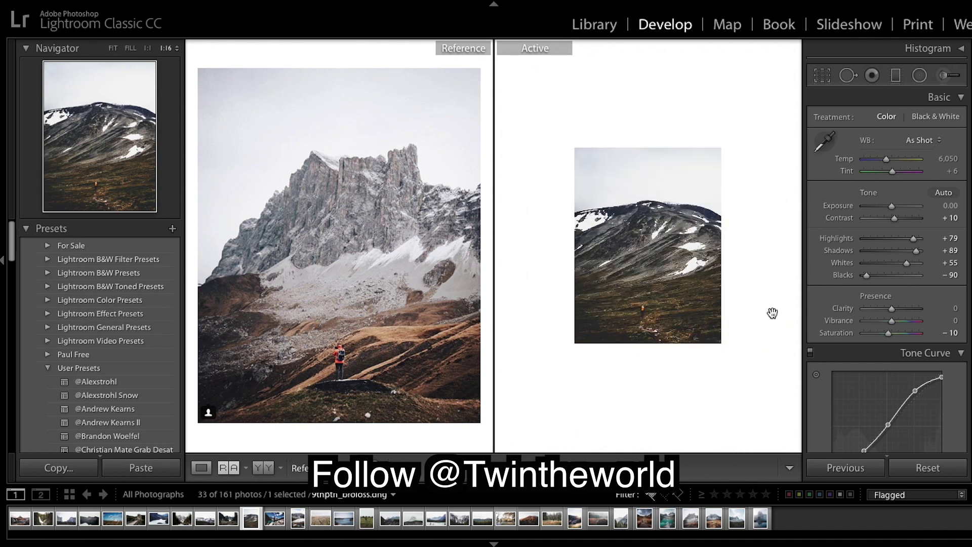
Step: Fit the whole active hiker photo back in view and return the right panel to Basic
left_click(669, 289)
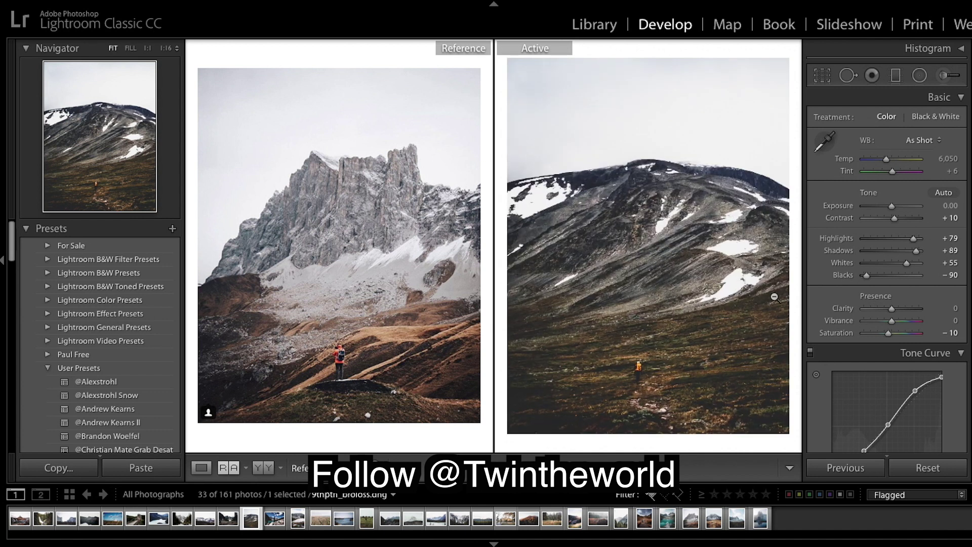
scroll(887, 253, "down", 5)
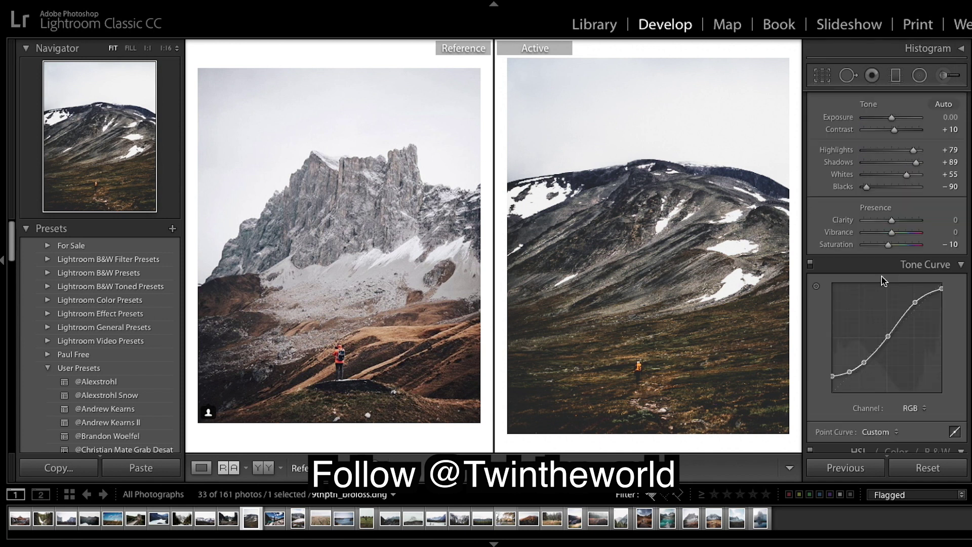
scroll(926, 98, "up", 5)
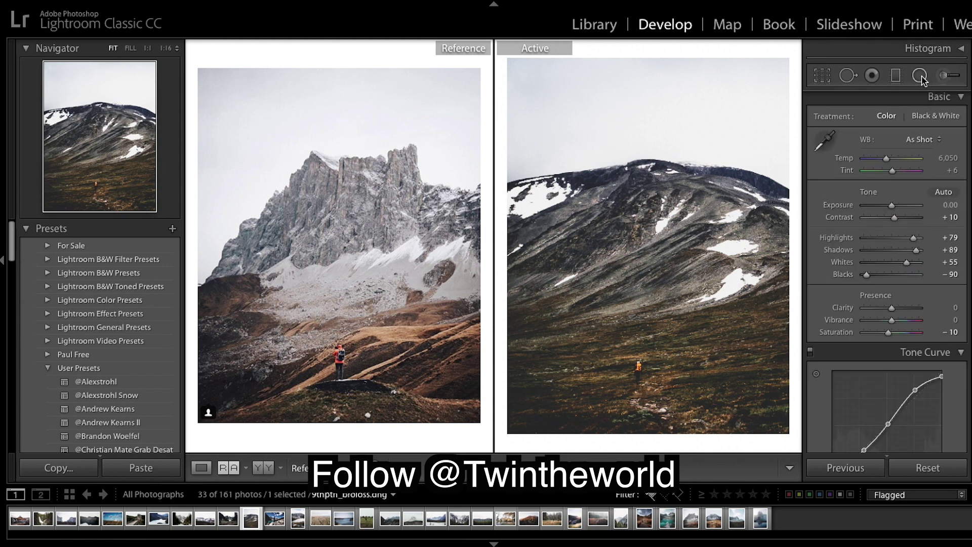
left_click(925, 76)
Step: Draw and reshape a radial oval over the meadow around the hiker, setting Exposure 0.43
left_click_drag(628, 323, 661, 349)
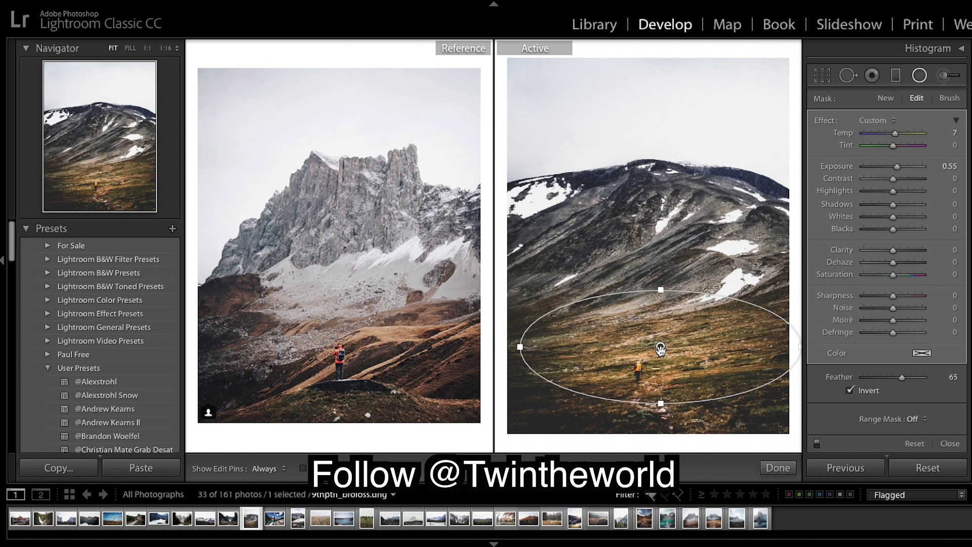
mouse_move(661, 349)
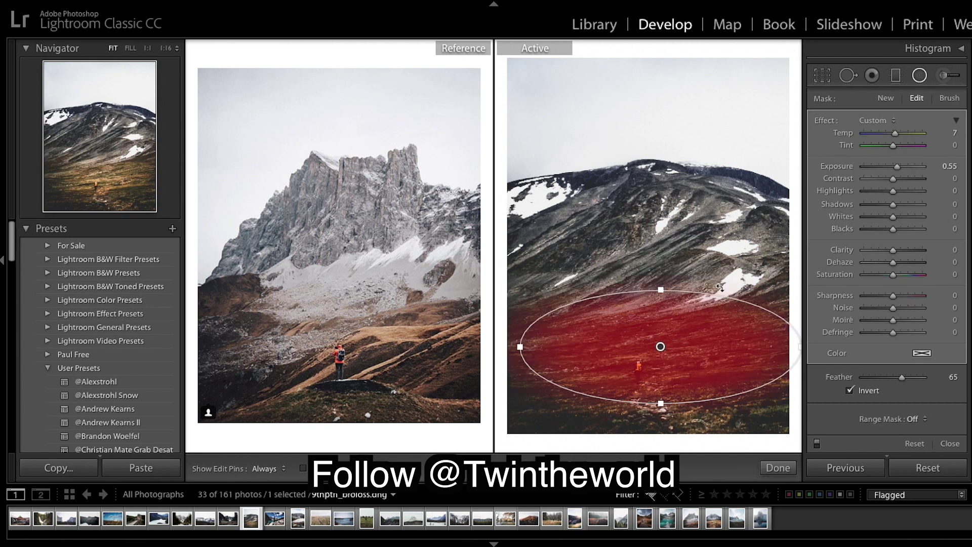
left_click_drag(518, 348, 520, 360)
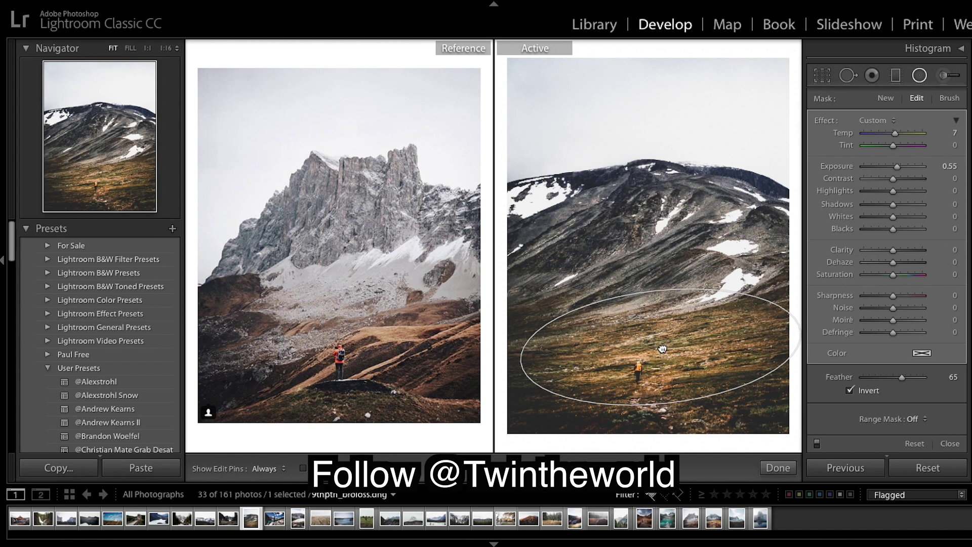
left_click_drag(662, 349, 674, 345)
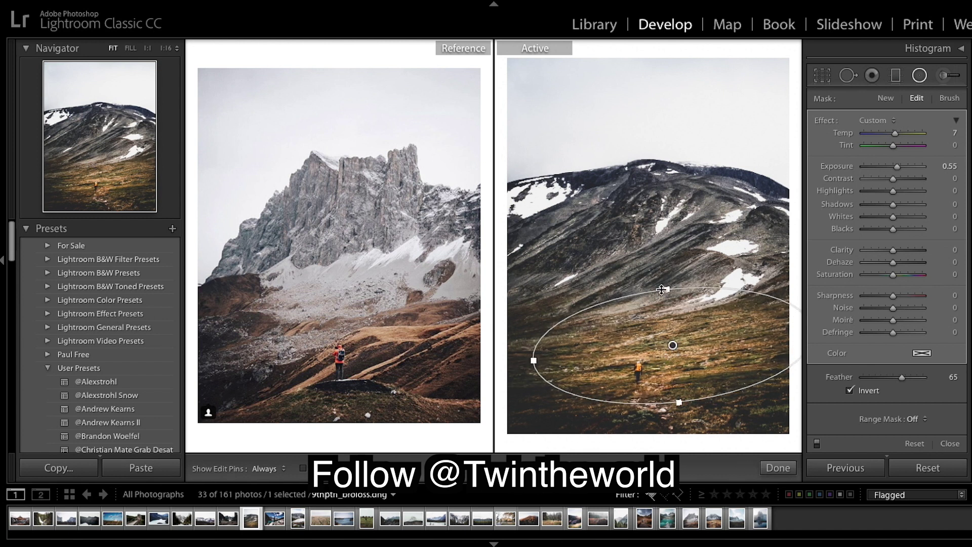
left_click_drag(662, 289, 666, 283)
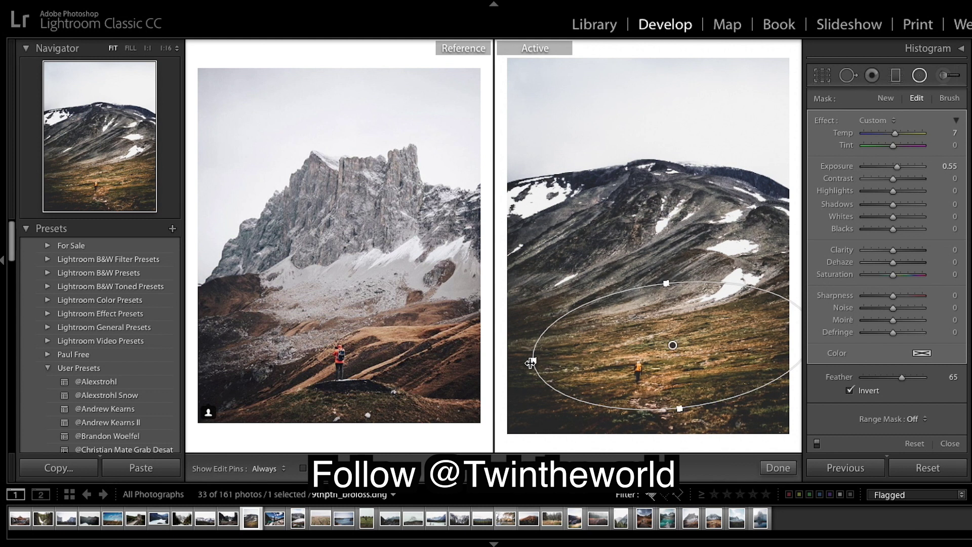
left_click_drag(531, 363, 529, 358)
left_click_drag(674, 409, 675, 405)
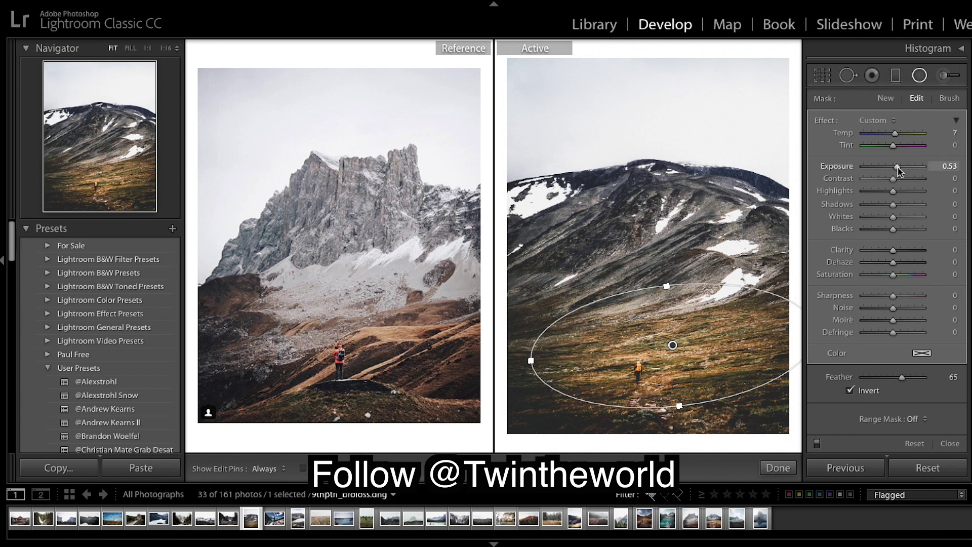
left_click_drag(898, 167, 897, 167)
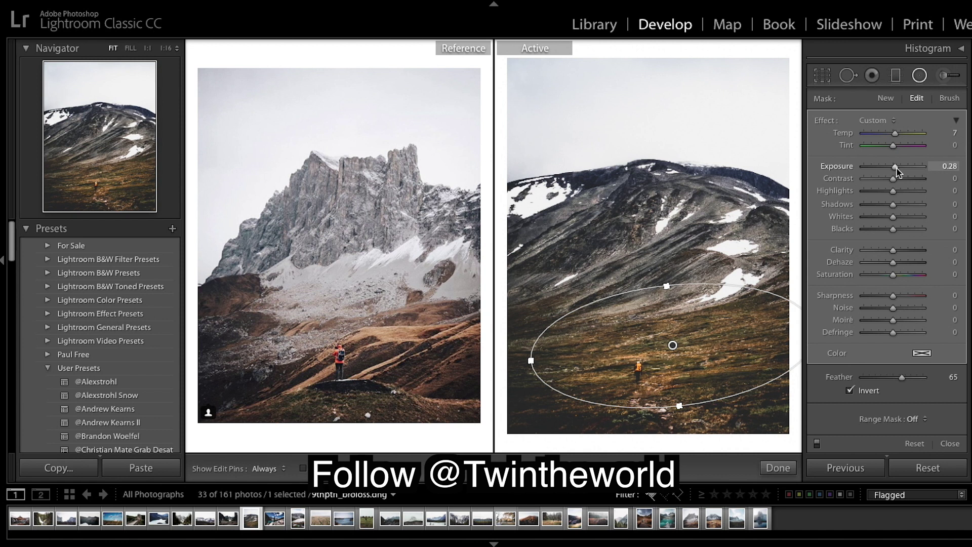
left_click_drag(897, 169, 898, 170)
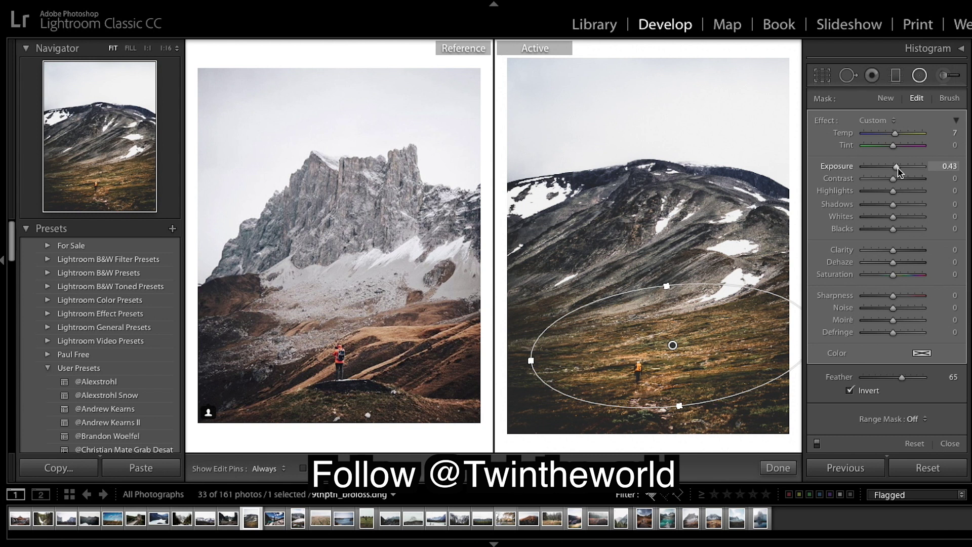
left_click(778, 468)
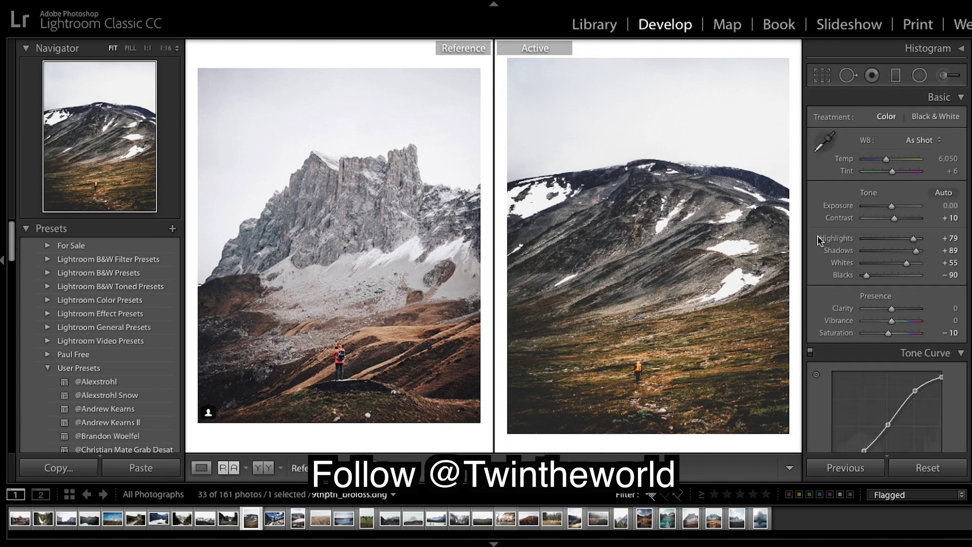
Step: Draw a second radial oval and position it over the snowy mountain peak and slopes
left_click(920, 75)
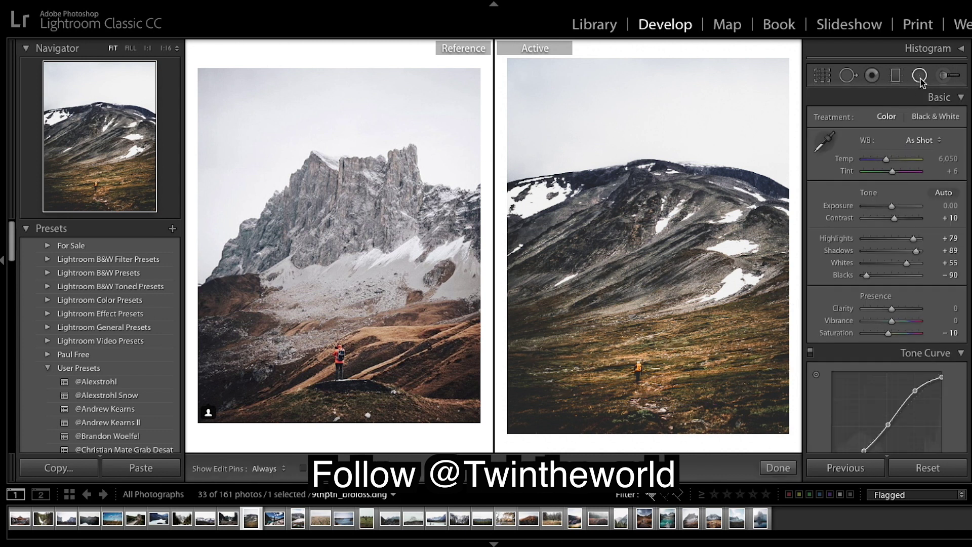
left_click_drag(575, 193, 836, 301)
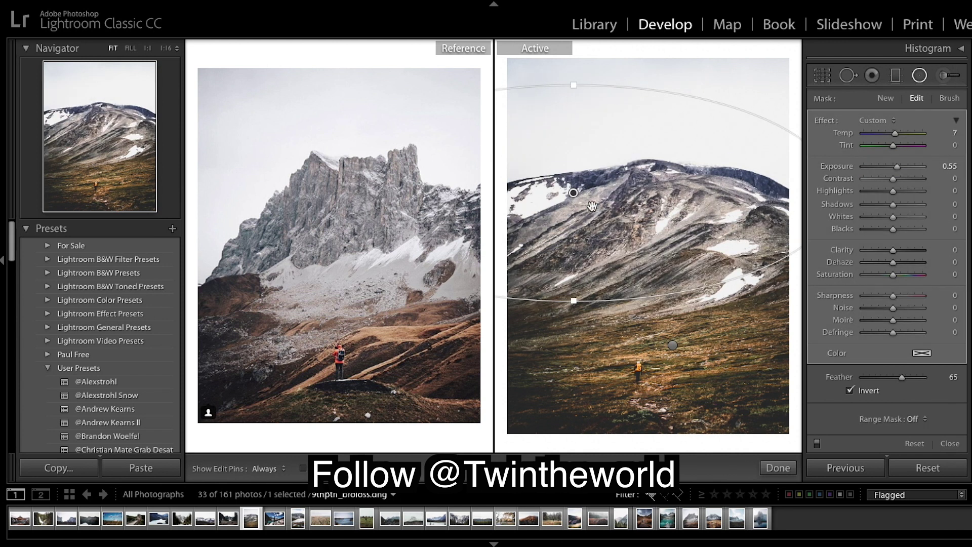
left_click_drag(580, 200, 638, 223)
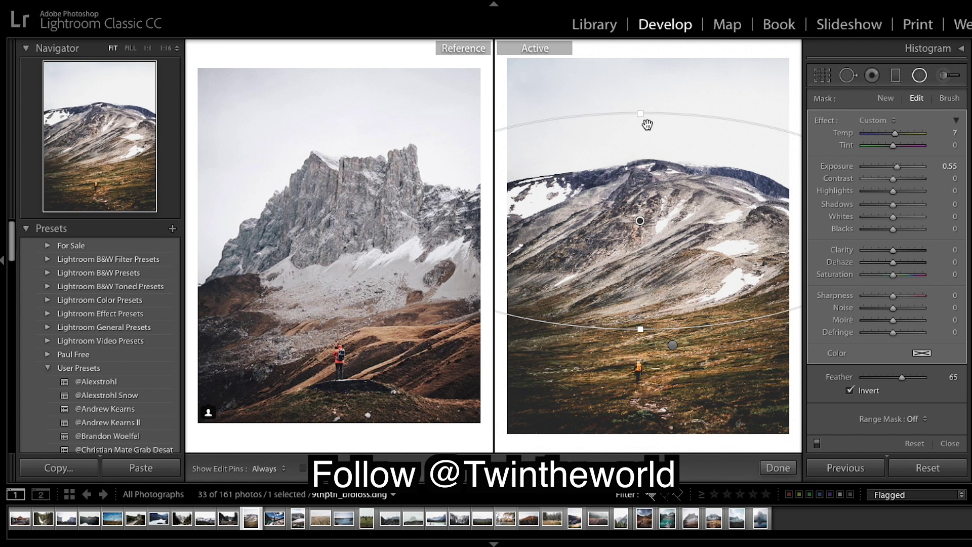
left_click_drag(641, 113, 640, 142)
key("shift+m")
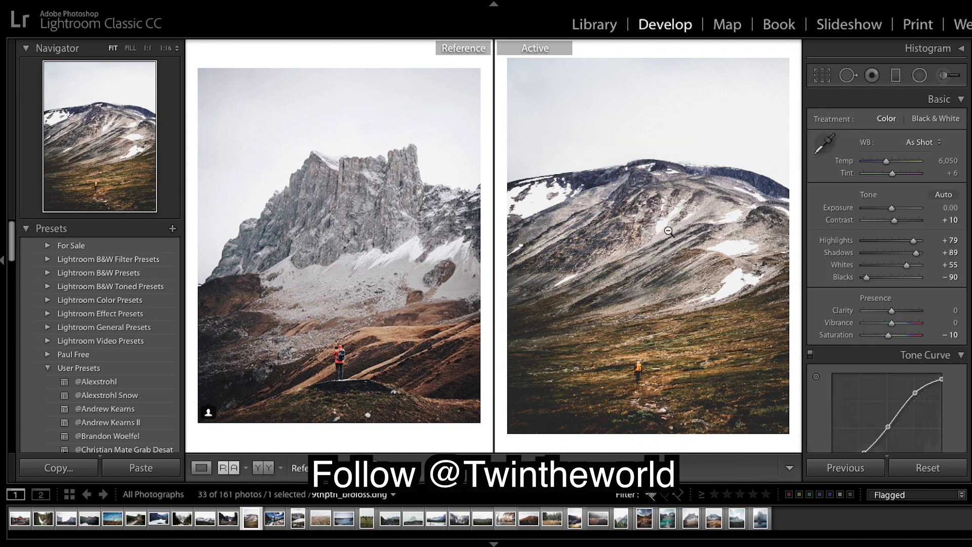
left_click(920, 75)
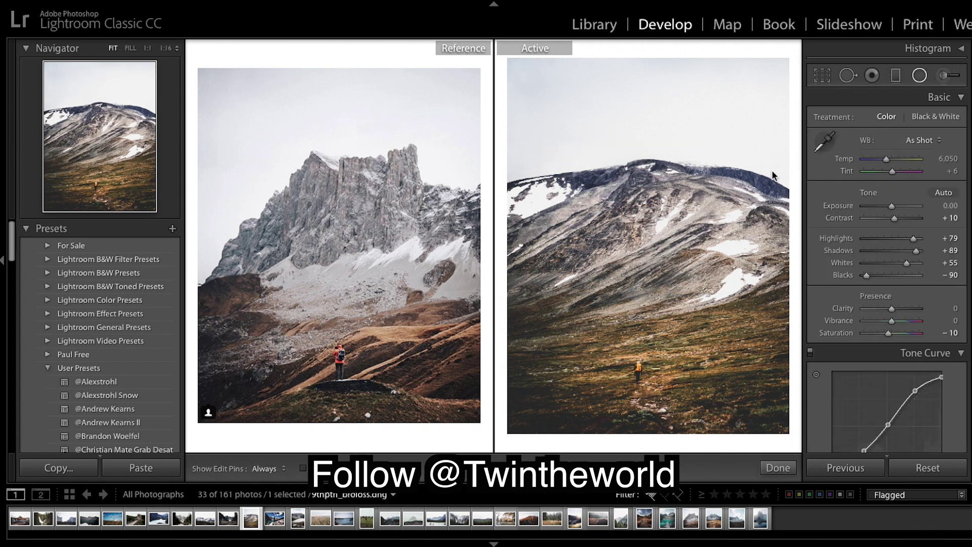
left_click(641, 217)
left_click_drag(641, 218, 785, 231)
left_click_drag(515, 231, 619, 246)
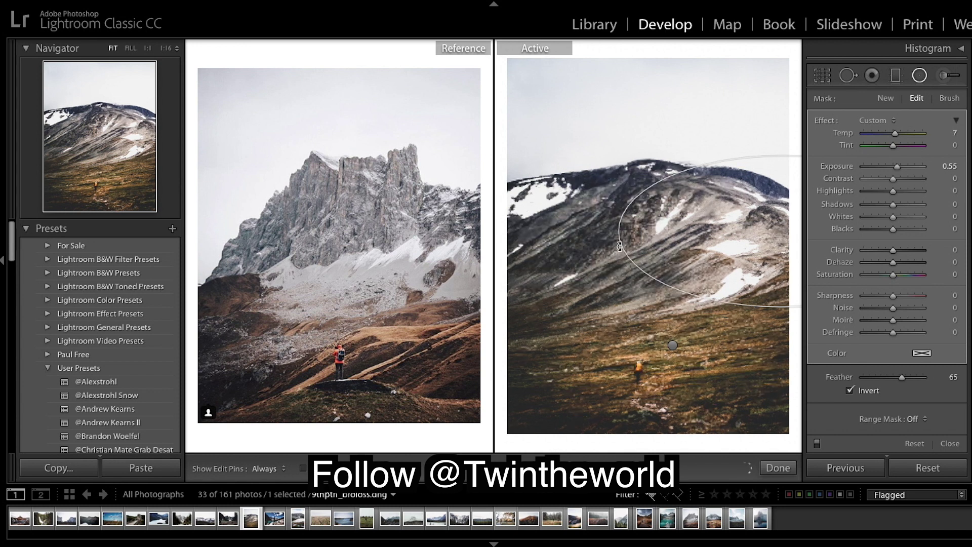
left_click_drag(786, 230, 645, 232)
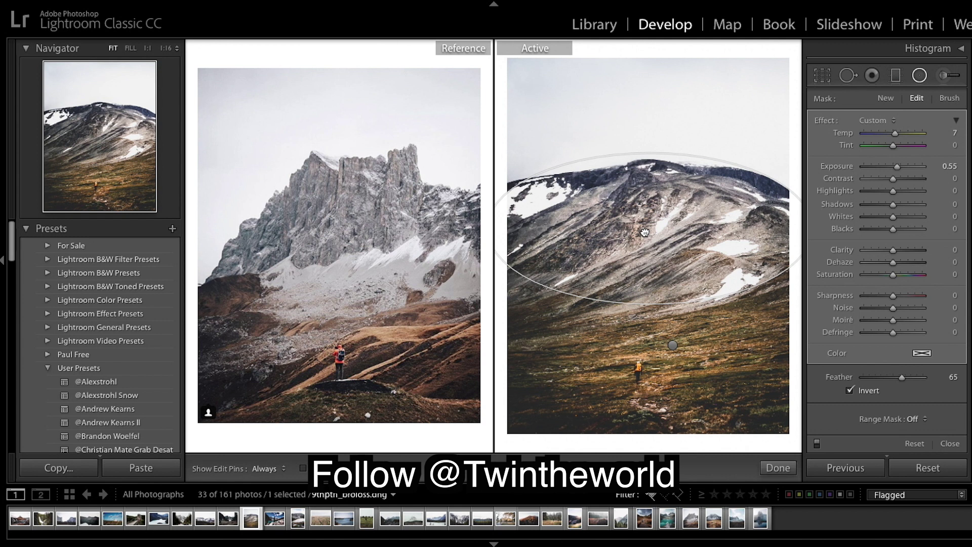
left_click_drag(650, 307, 650, 323)
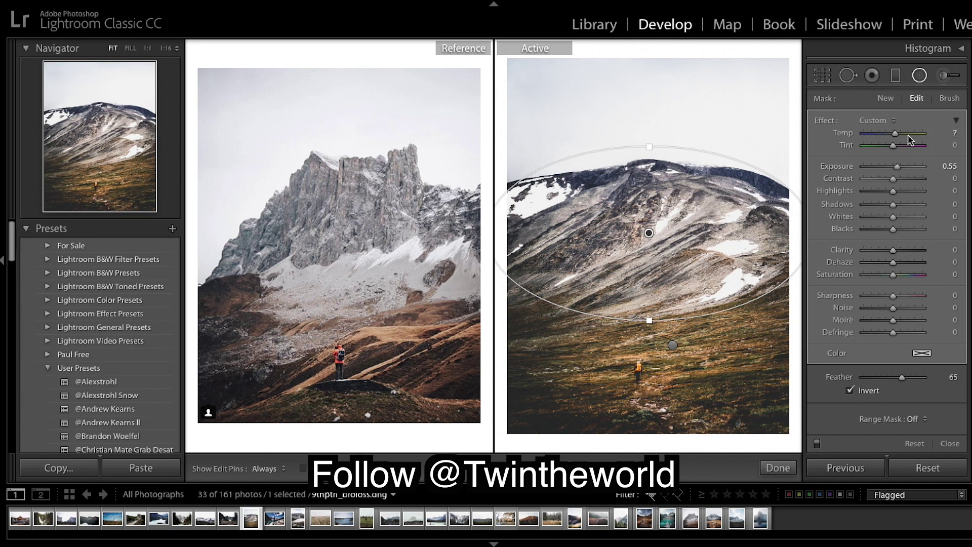
Step: Set the mountain oval to Temp 5, Shadows 23, Whites −51, Blacks 10 and Sharpness 10
left_click(952, 133)
type("5")
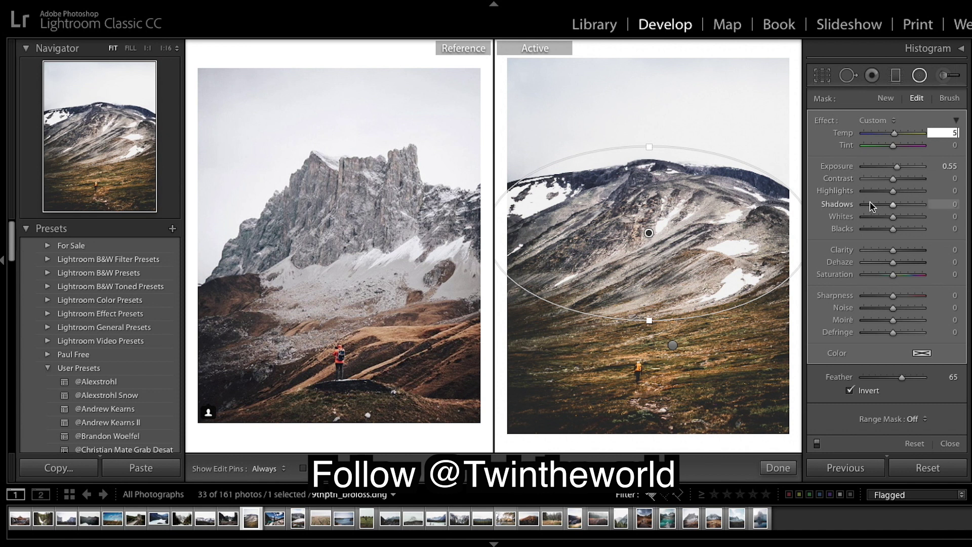
left_click(894, 204)
left_click_drag(894, 204, 900, 209)
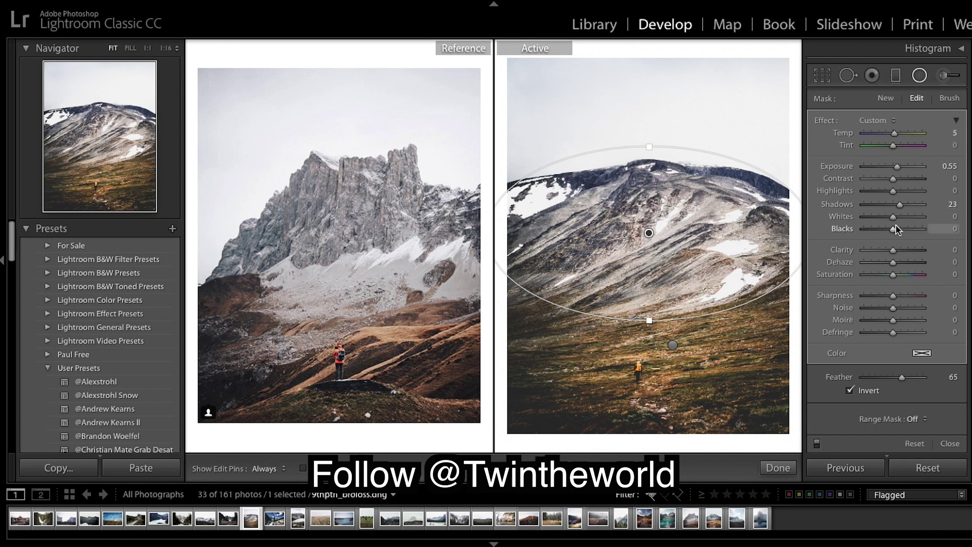
mouse_move(893, 217)
left_mouse_down()
mouse_move(872, 222)
mouse_move(881, 222)
left_mouse_up()
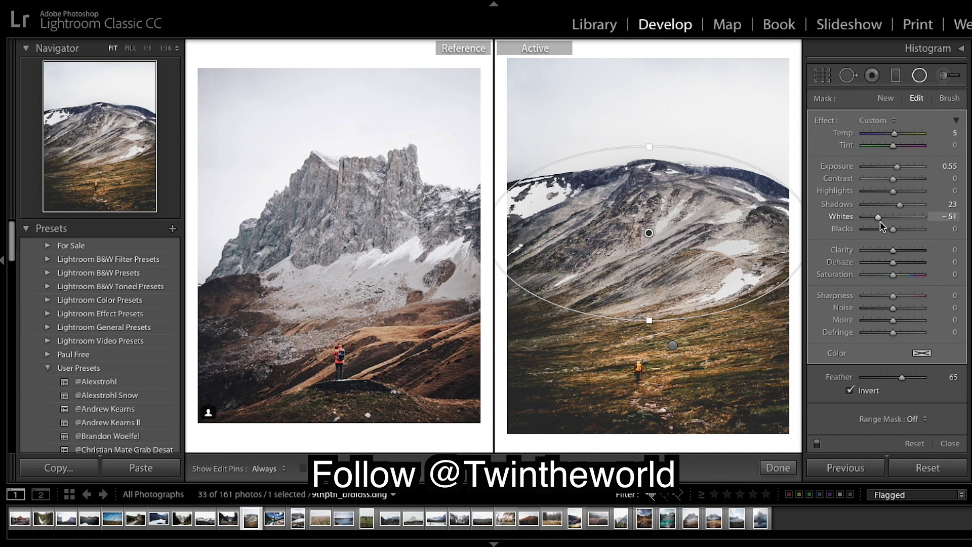
left_click_drag(881, 222, 881, 222)
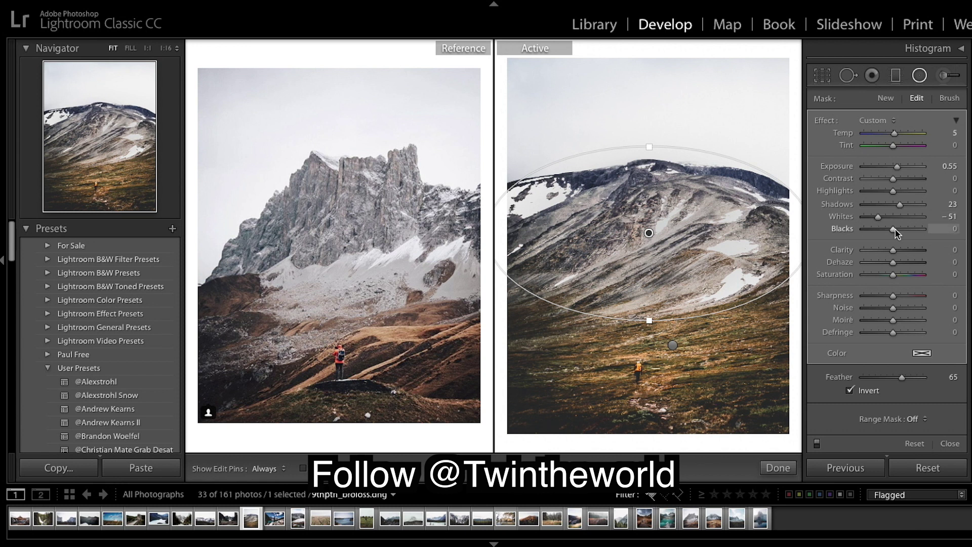
left_click_drag(897, 233, 900, 234)
left_click_drag(898, 229, 896, 258)
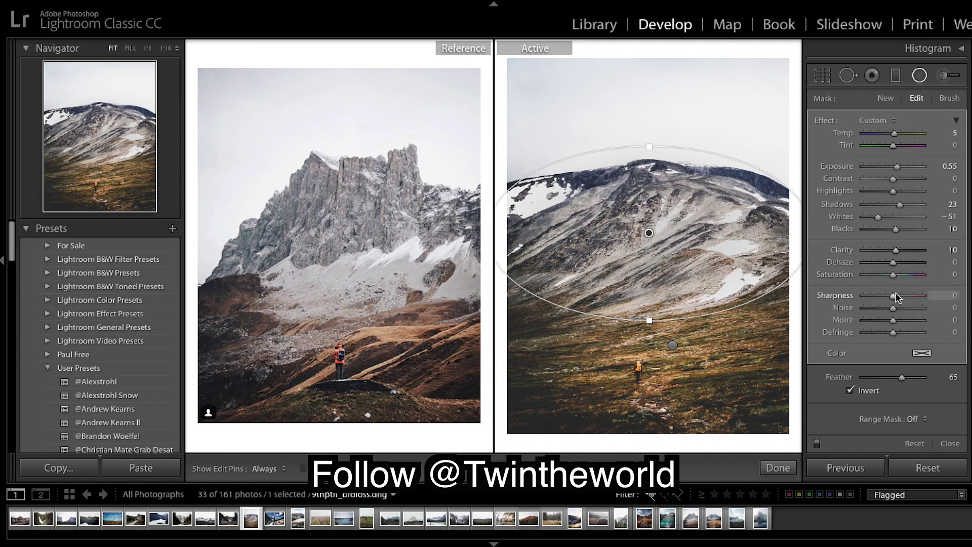
left_click_drag(897, 296, 899, 298)
left_click_drag(900, 299, 900, 300)
left_click_drag(899, 296, 899, 296)
left_click(780, 466)
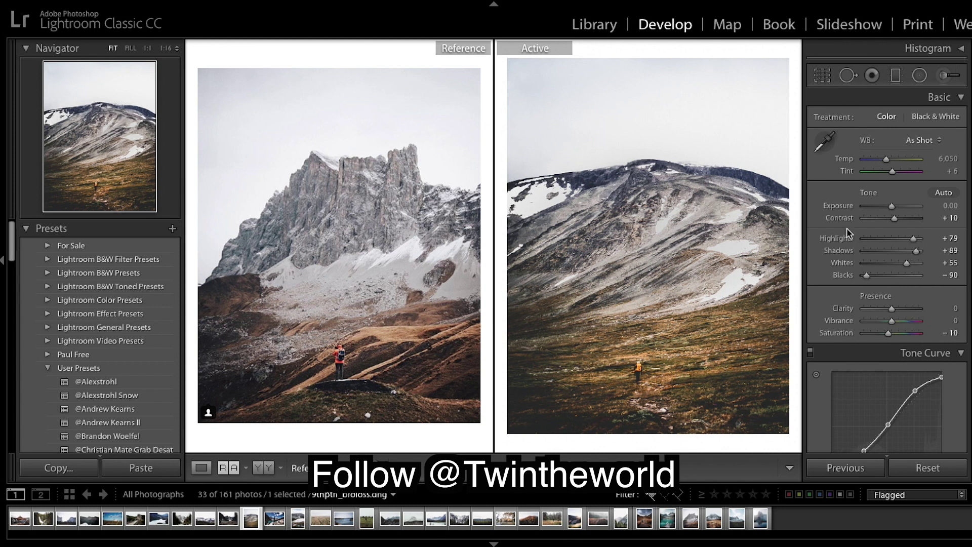
Step: Raise the meadow radial filter's feather to 100, then toggle the Before view to compare
left_click(920, 75)
left_click(672, 344)
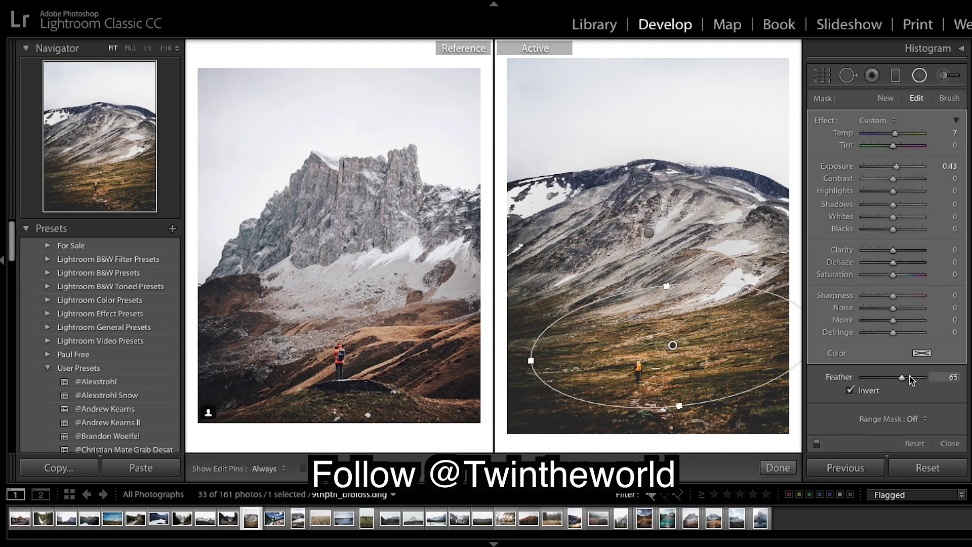
left_click_drag(945, 377, 968, 385)
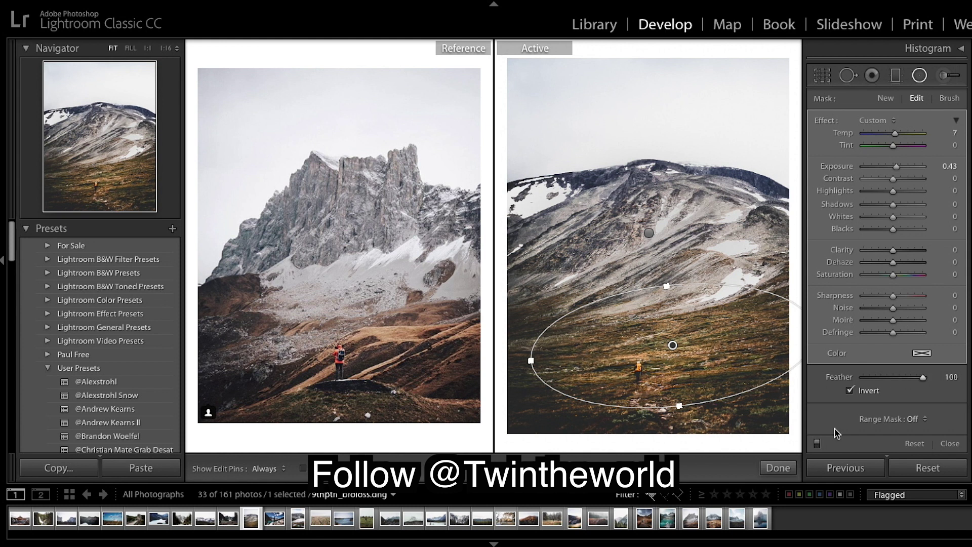
left_click(779, 467)
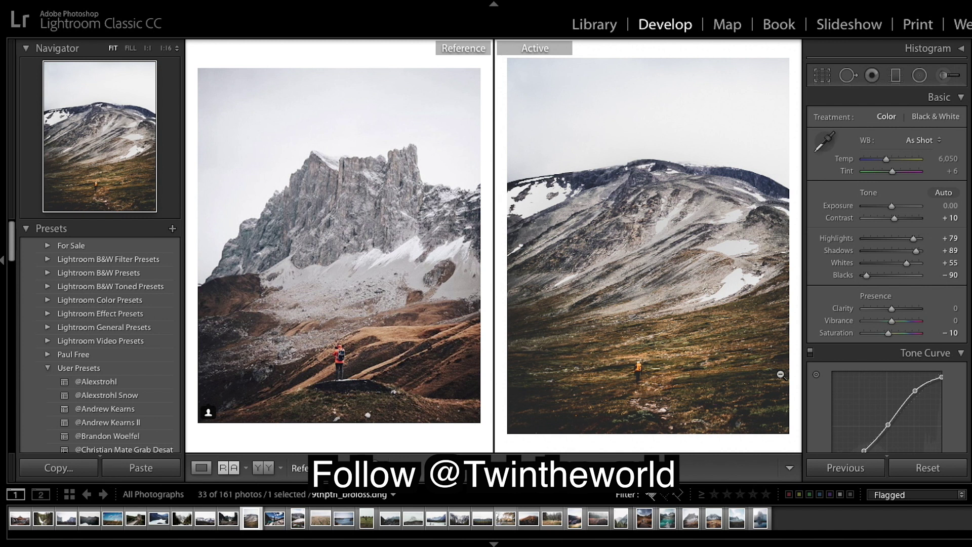
key("backslash")
key("backslash")
Step: Zoom in with the Adjustment Brush and paint over the small hiker on the slope
left_click(946, 75)
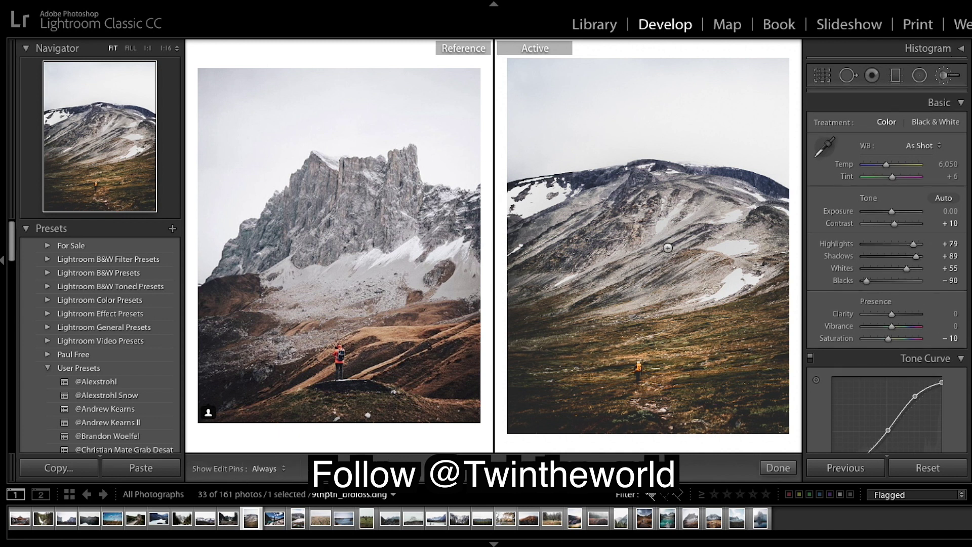
key("ctrl+minus")
left_click(666, 393)
scroll(666, 393, "up", 4)
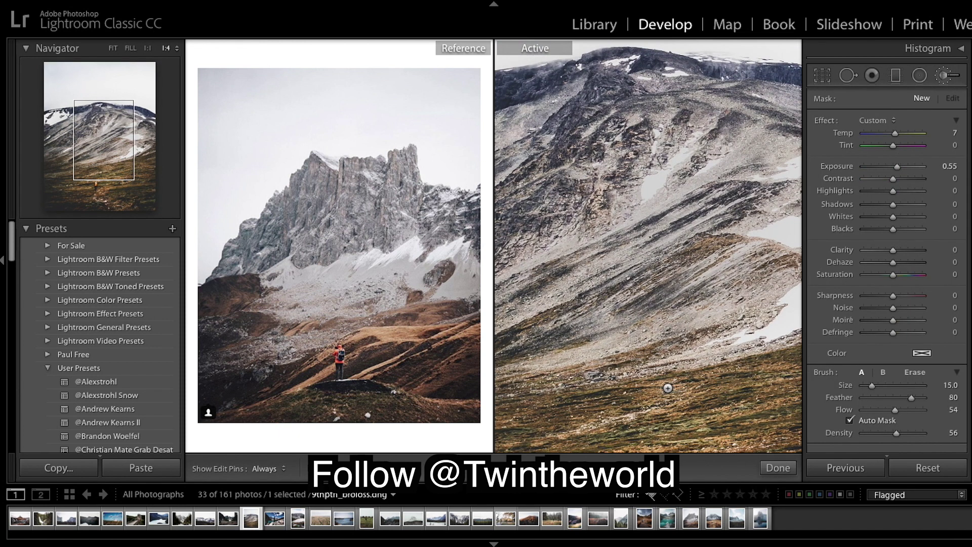
left_click(644, 387)
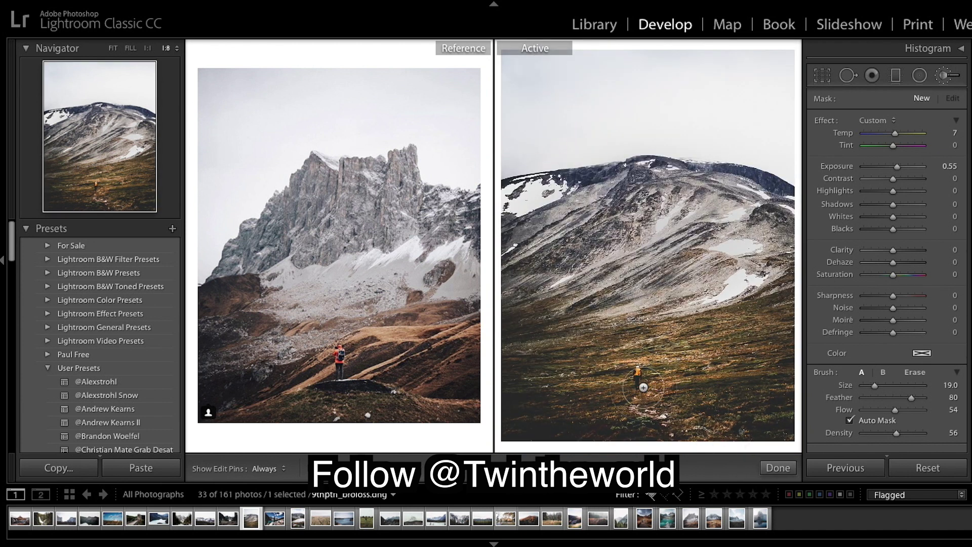
scroll(644, 387, "down", 6)
left_click(643, 388)
scroll(643, 387, "up", 6)
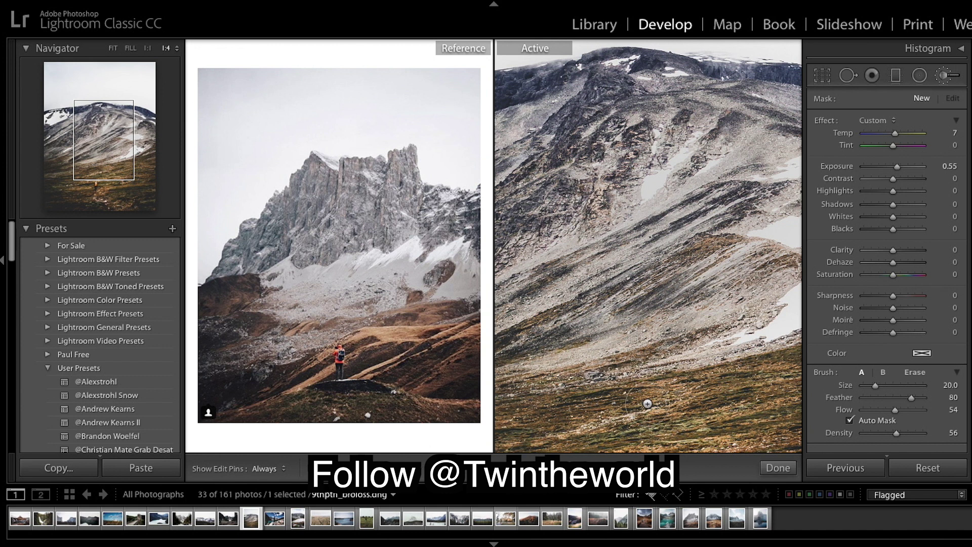
left_click(648, 404)
scroll(645, 380, "down", 5)
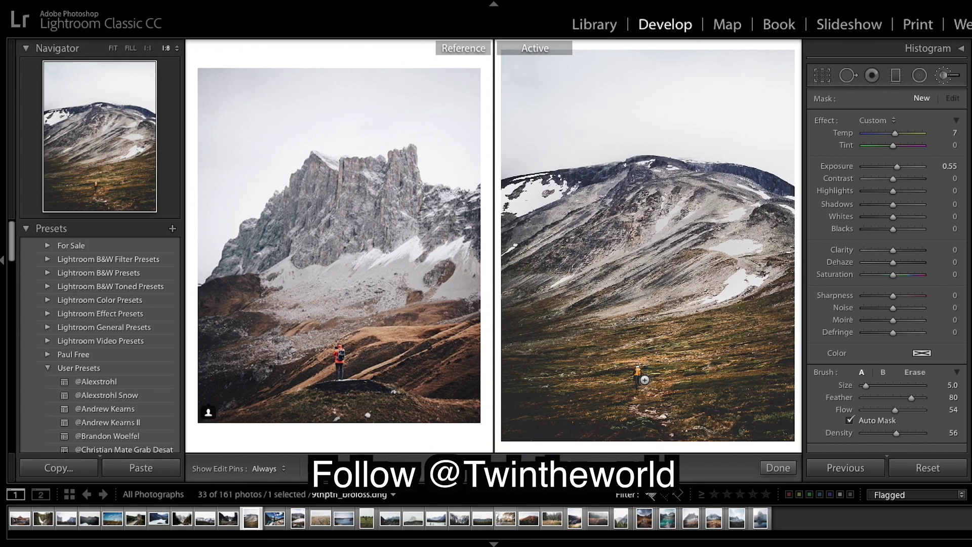
key("h")
left_click(638, 379)
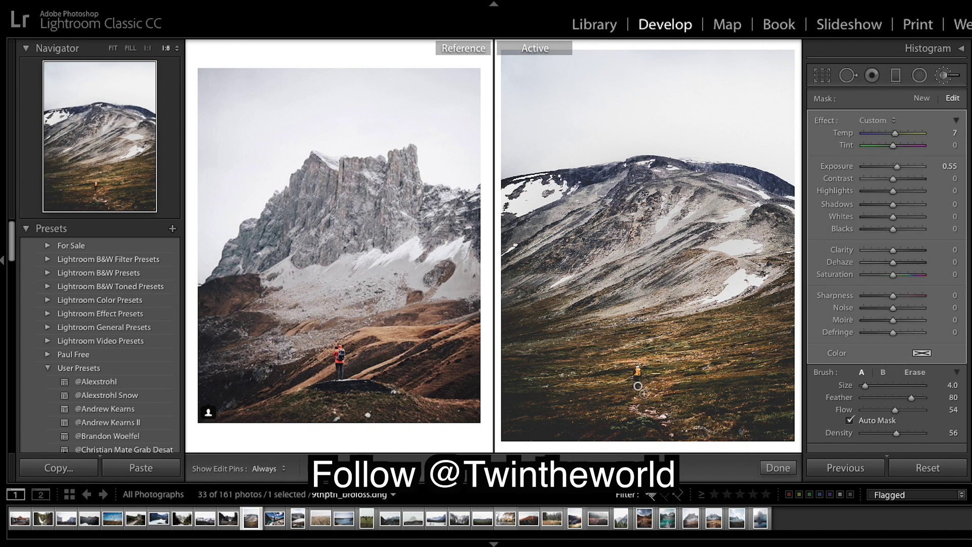
key("z")
key("z")
Step: Set the hiker brush to Exposure 1.90 and Contrast 14
left_click_drag(902, 167, 911, 171)
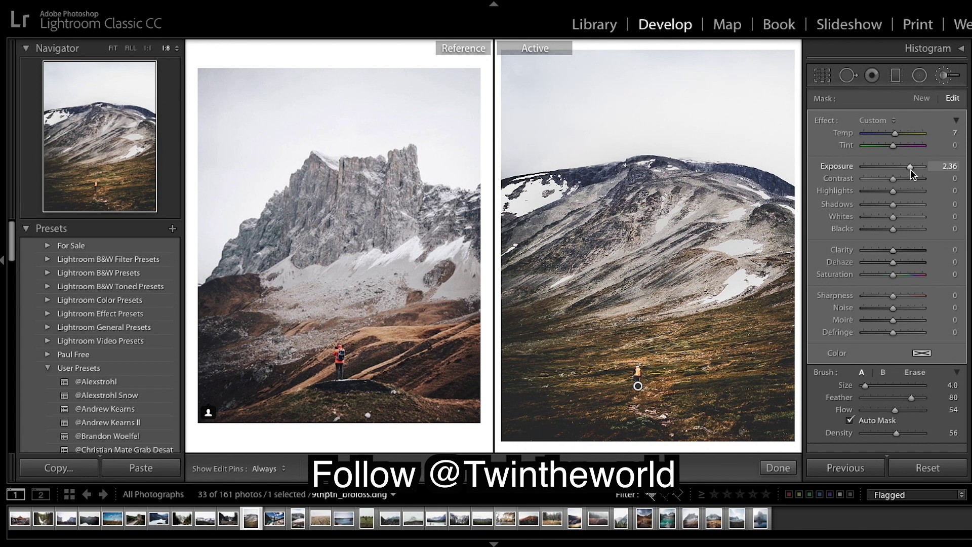
left_click_drag(910, 169, 908, 170)
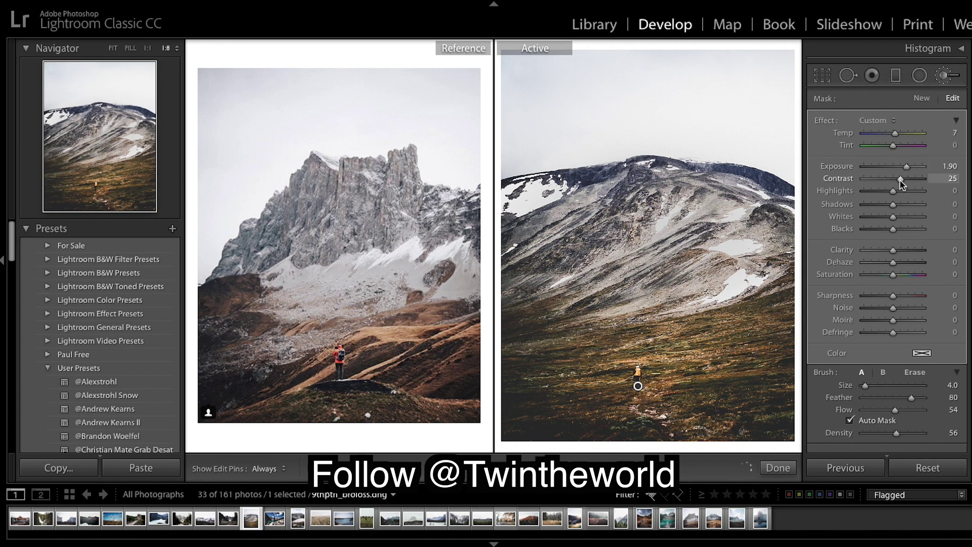
left_click_drag(901, 179, 898, 180)
left_click(782, 468)
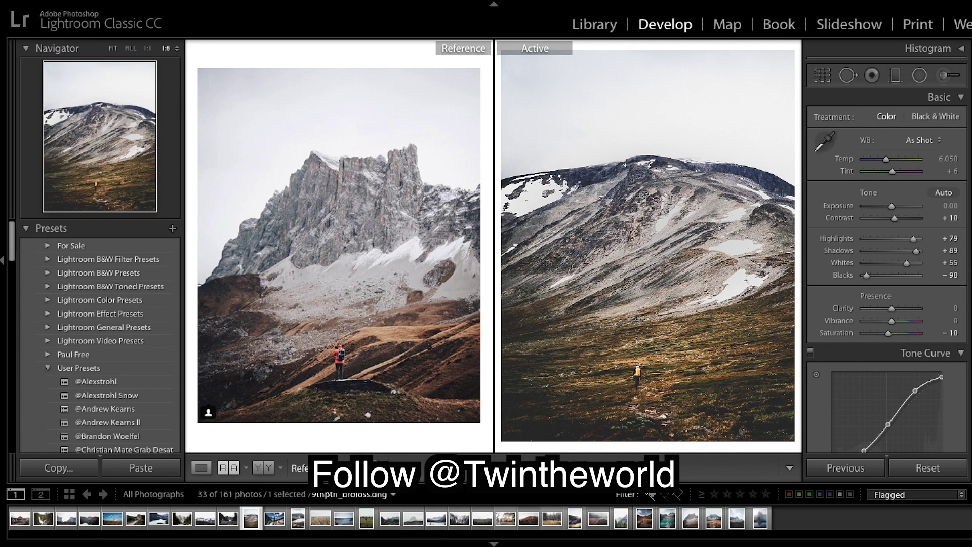
Step: Paint a new brush mask across the central mountain slope with the red overlay shown
left_click(944, 75)
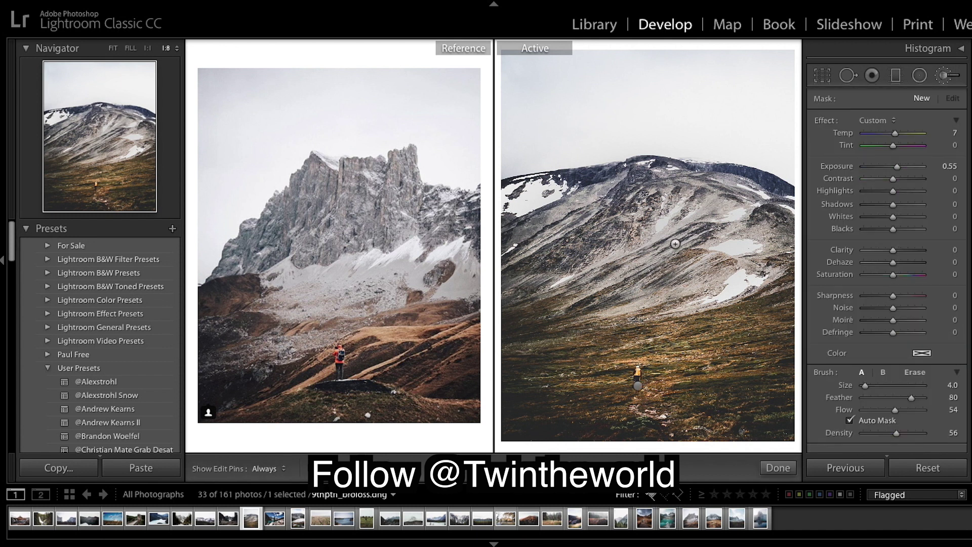
scroll(675, 244, "up", 6)
key("h")
key("o")
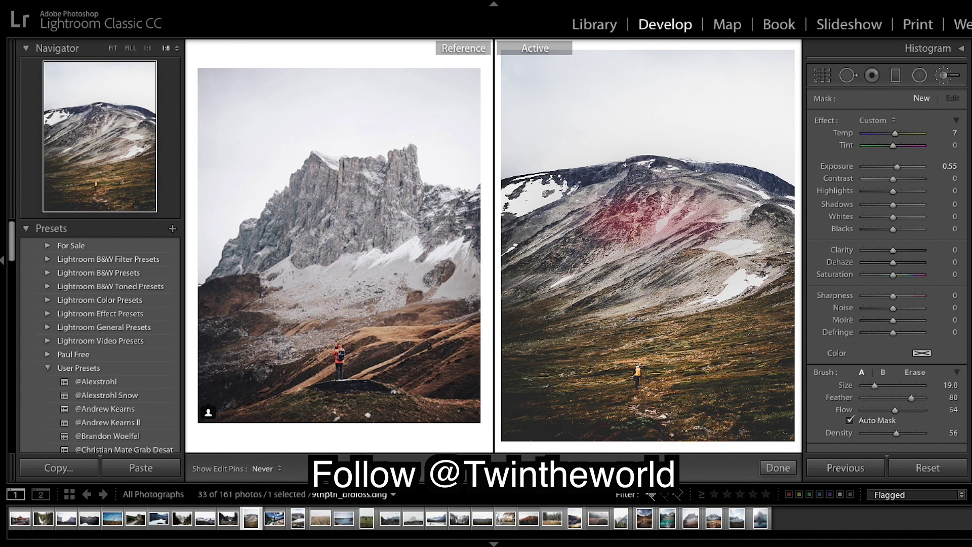
mouse_move(686, 212)
left_mouse_down()
mouse_move(738, 234)
mouse_move(752, 252)
mouse_move(755, 236)
mouse_move(811, 241)
mouse_move(754, 240)
left_mouse_up()
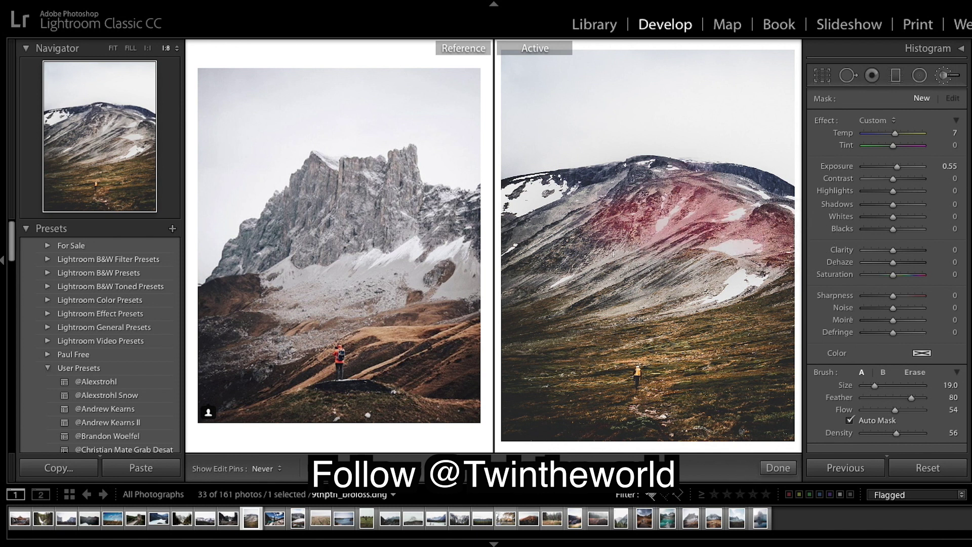
mouse_move(613, 254)
left_mouse_down()
mouse_move(531, 254)
mouse_move(633, 250)
mouse_move(643, 257)
mouse_move(597, 274)
left_mouse_up()
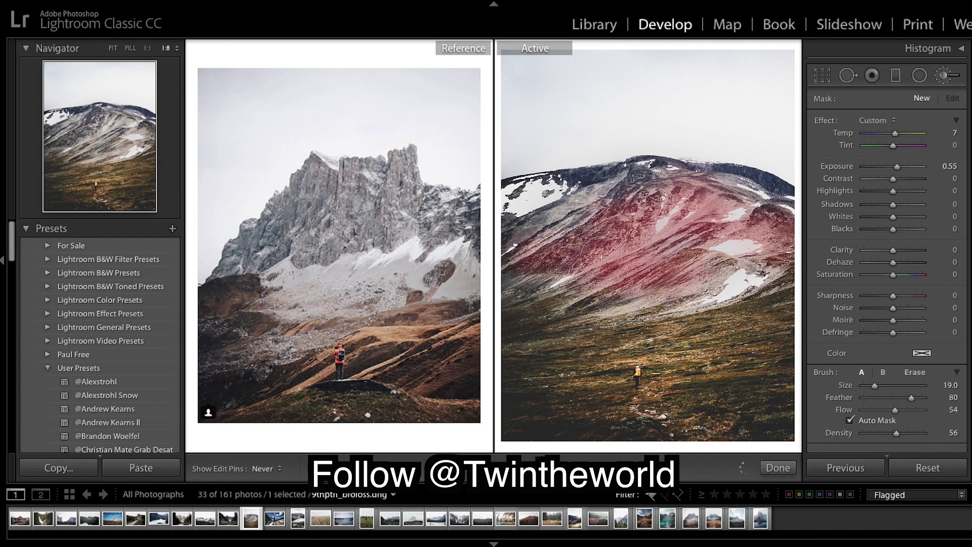
mouse_move(601, 255)
left_mouse_down()
mouse_move(536, 208)
mouse_move(539, 230)
mouse_move(600, 213)
mouse_move(549, 226)
mouse_move(611, 189)
mouse_move(522, 238)
mouse_move(651, 194)
mouse_move(671, 213)
left_mouse_up()
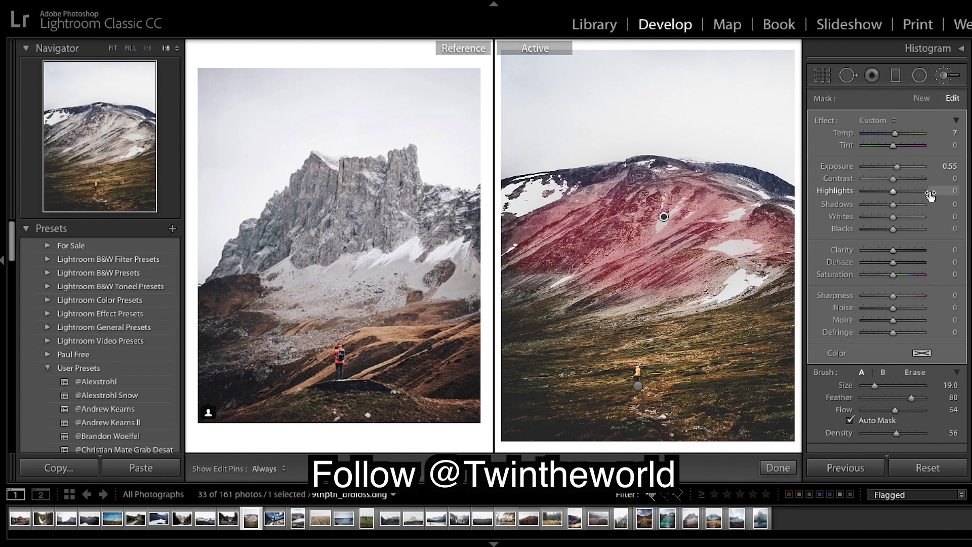
Step: Zero the slope brush's Temp, Exposure and Clarity and set Sharpness to 70
double_click(843, 132)
double_click(850, 171)
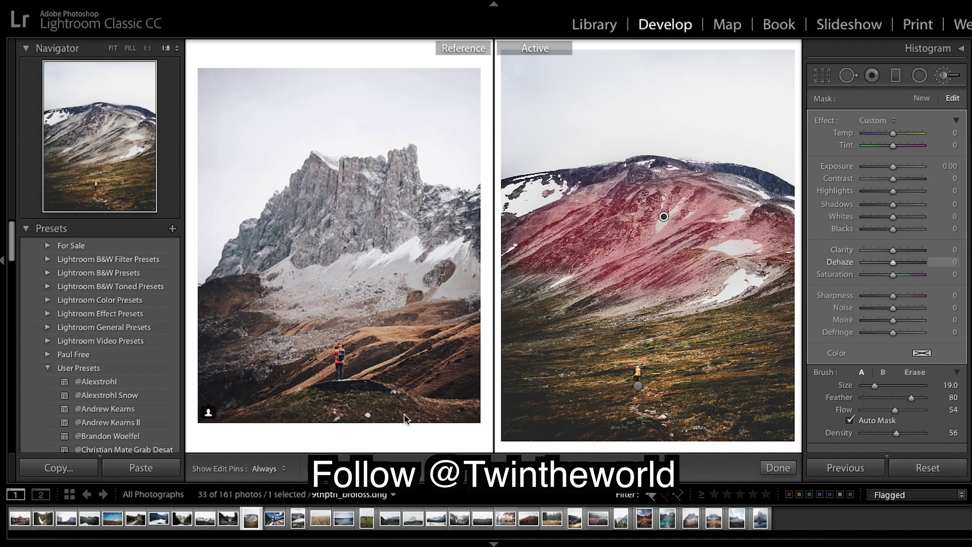
key("o")
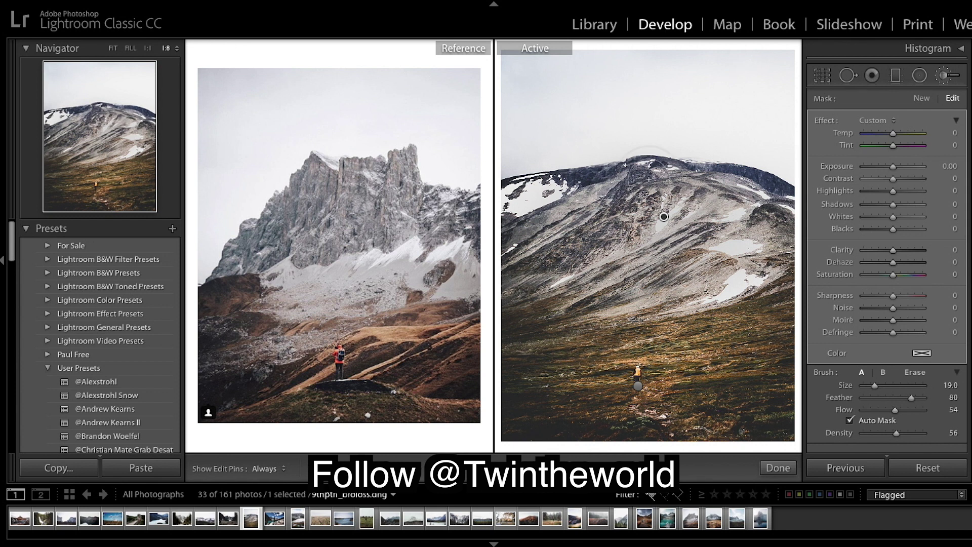
left_click(907, 250)
left_click_drag(907, 251, 904, 251)
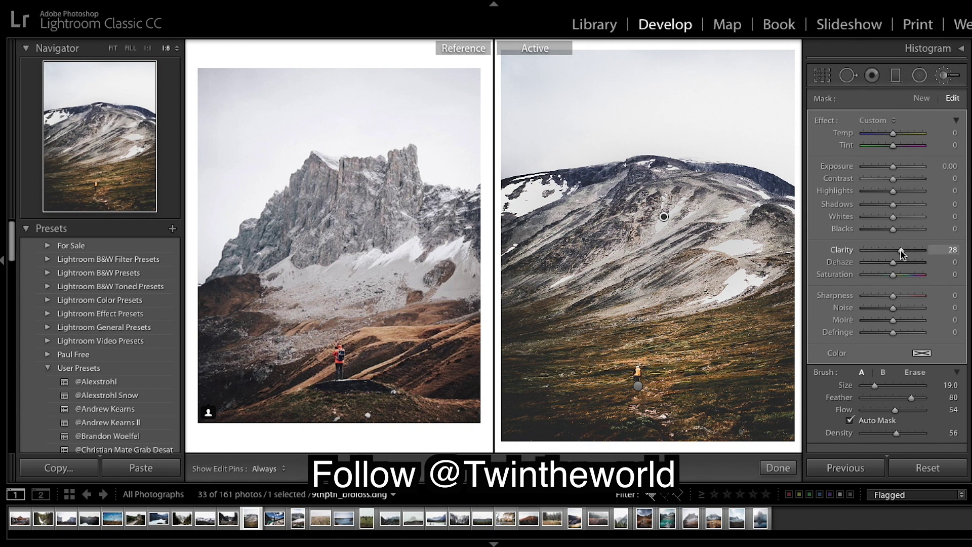
left_click_drag(904, 255, 902, 255)
double_click(902, 252)
scroll(908, 277, "down", 1)
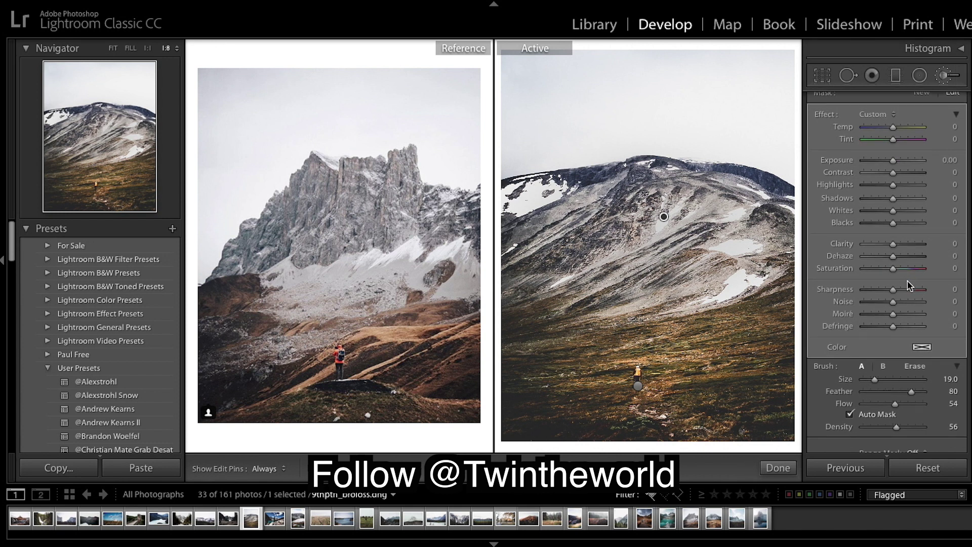
left_click(915, 291)
left_click_drag(914, 290, 914, 290)
Step: Finish the sharpening brush and reselect the left slope brush, previewing its mask
left_click(778, 468)
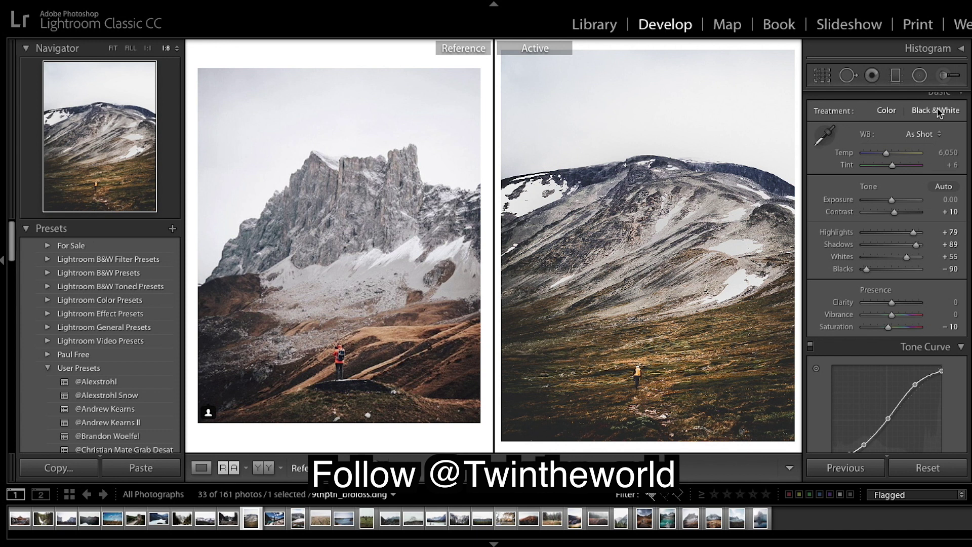
left_click(945, 76)
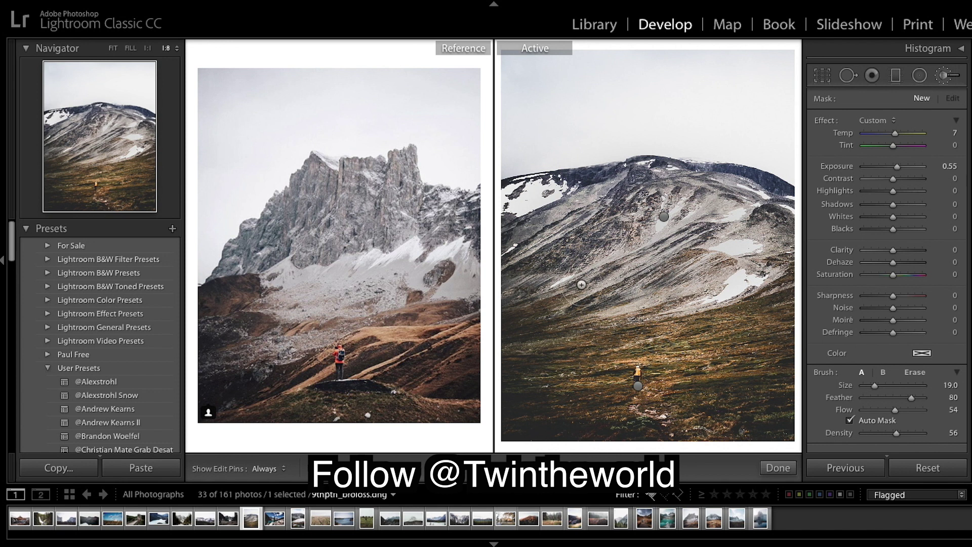
key("h")
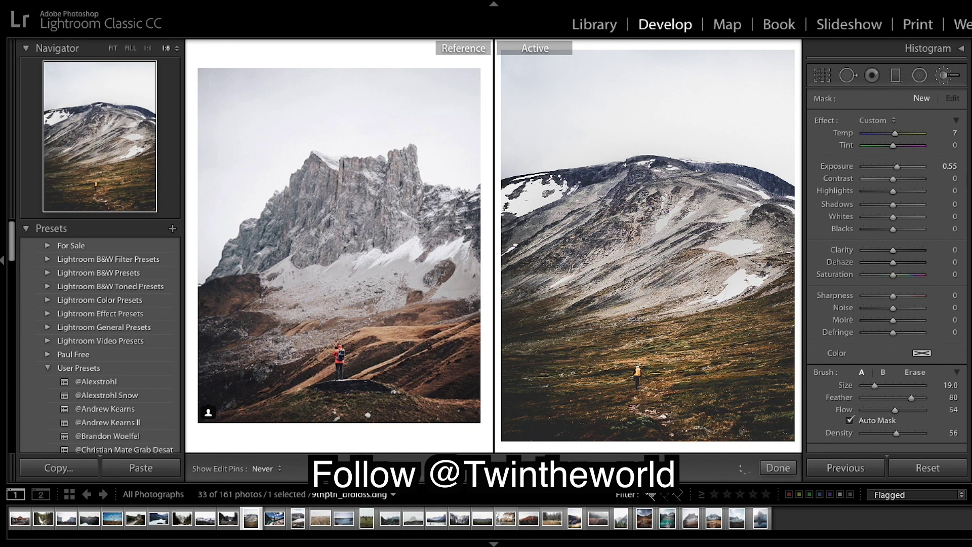
key("h")
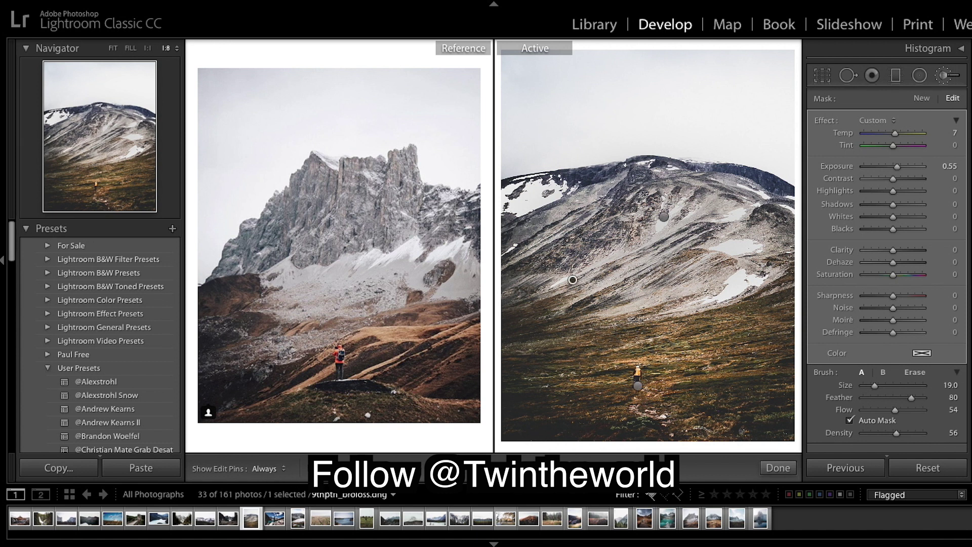
key("o")
key("h")
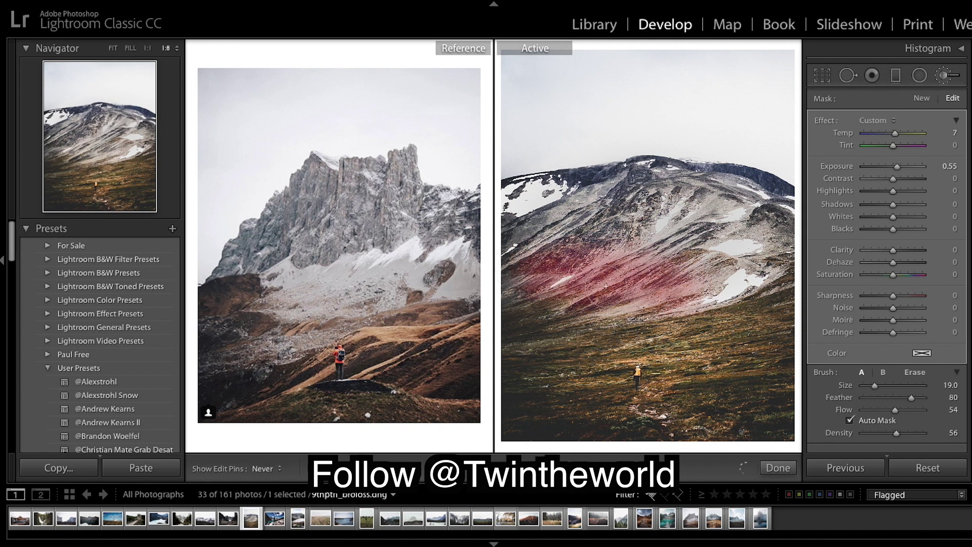
key("h")
key("o")
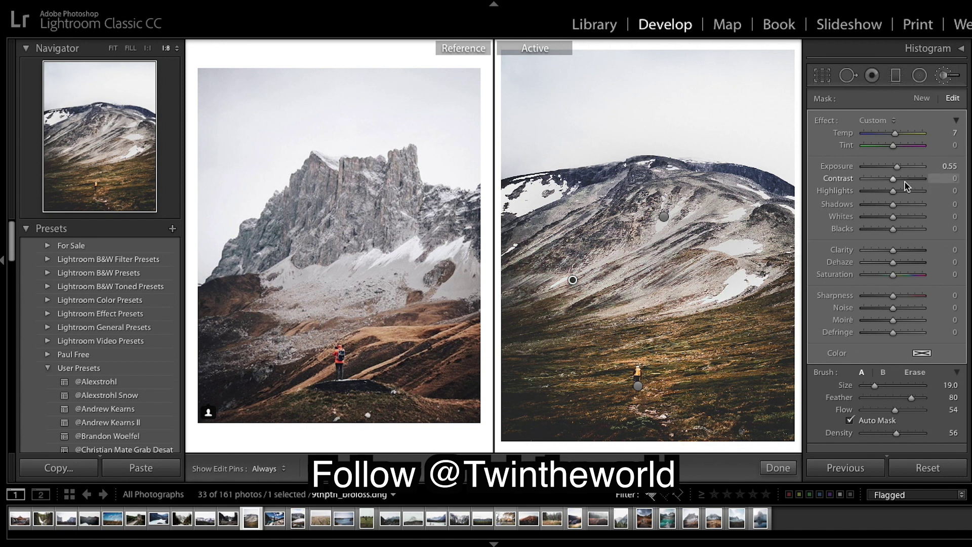
Step: Set the left slope brush to Exposure −0.51 with Contrast reset, and move it slightly lower
left_click_drag(897, 167, 887, 167)
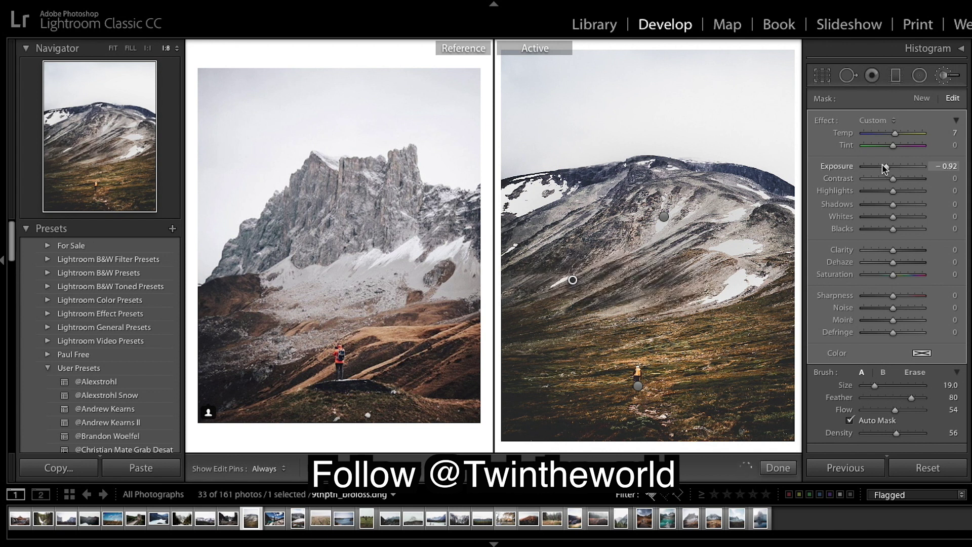
mouse_move(891, 178)
left_mouse_down()
mouse_move(913, 183)
mouse_move(890, 189)
left_mouse_up()
double_click(845, 178)
left_click_drag(884, 165, 890, 172)
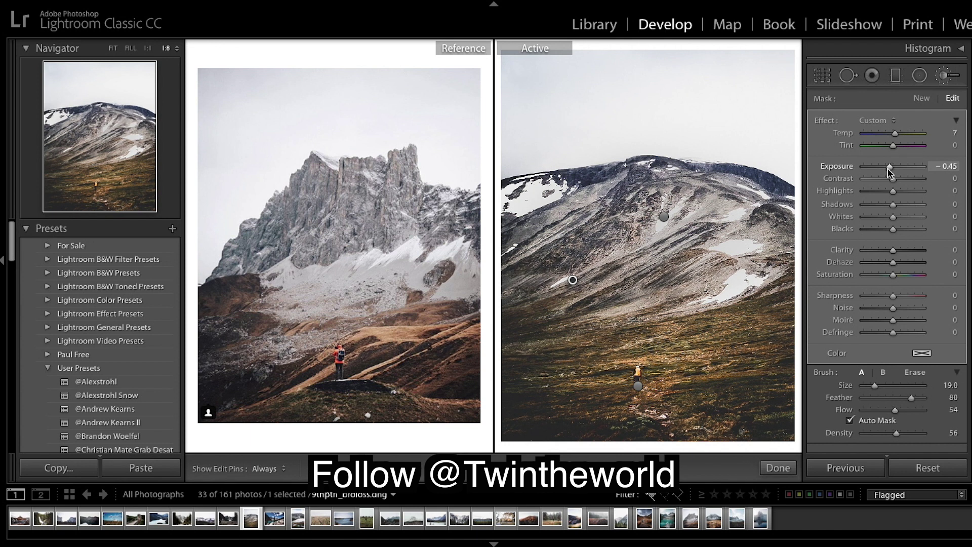
left_click_drag(889, 169, 889, 173)
left_click_drag(573, 280, 571, 289)
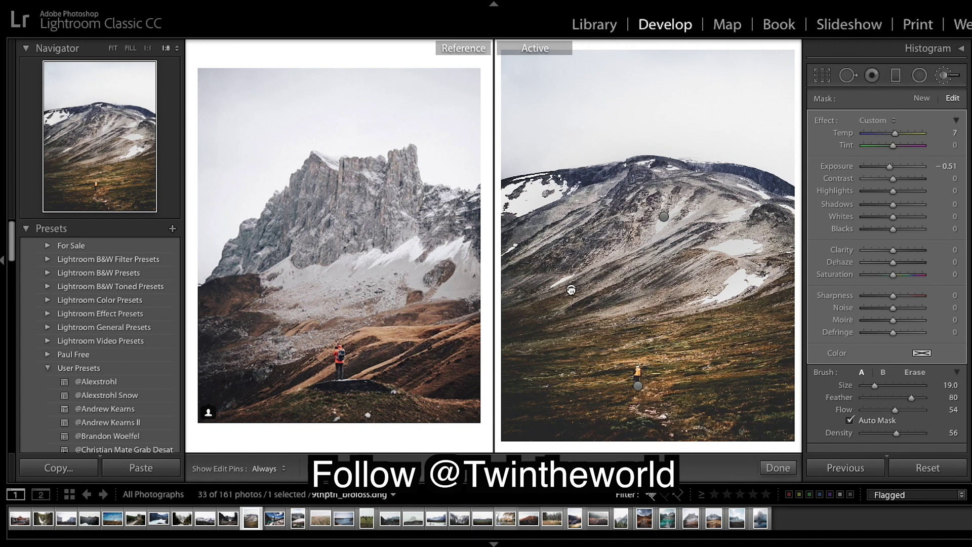
left_click(778, 468)
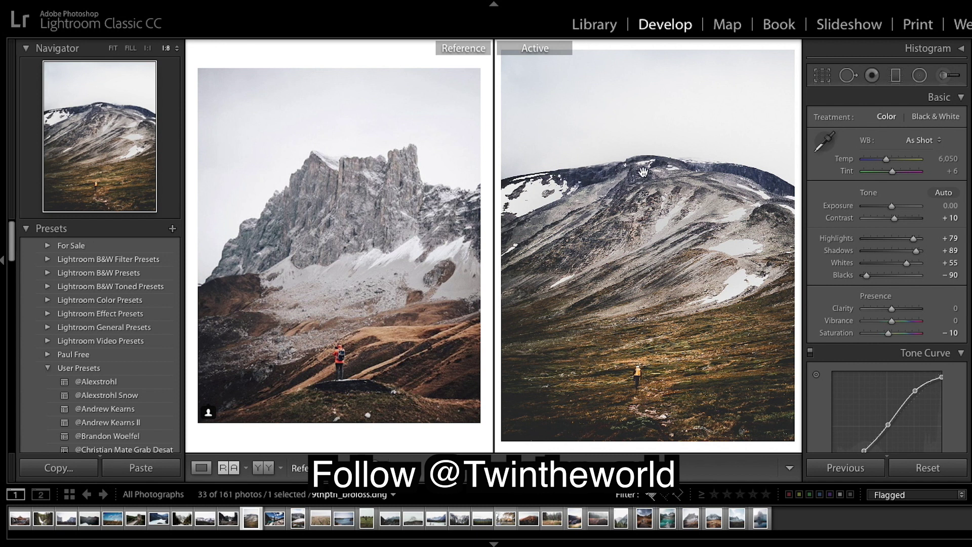
scroll(902, 263, "down", 15)
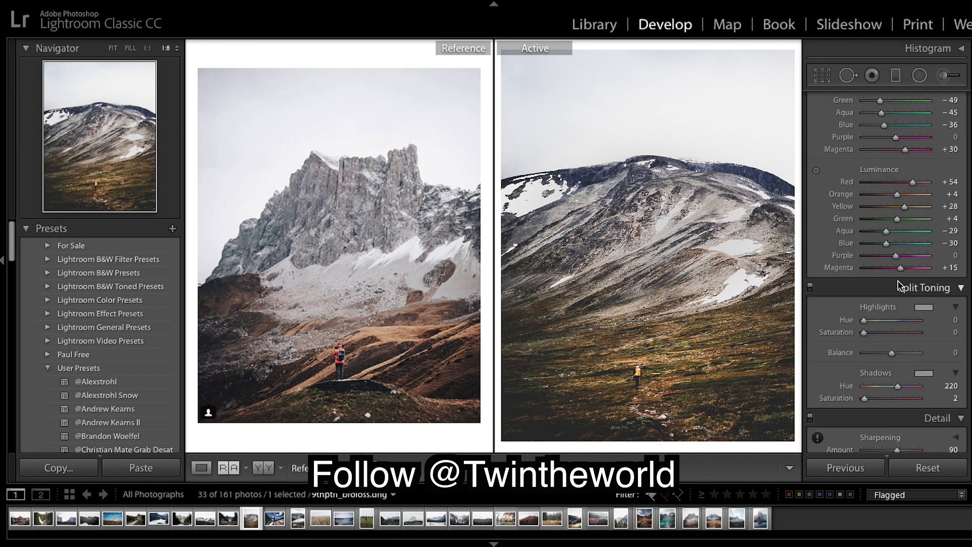
scroll(899, 286, "up", 1)
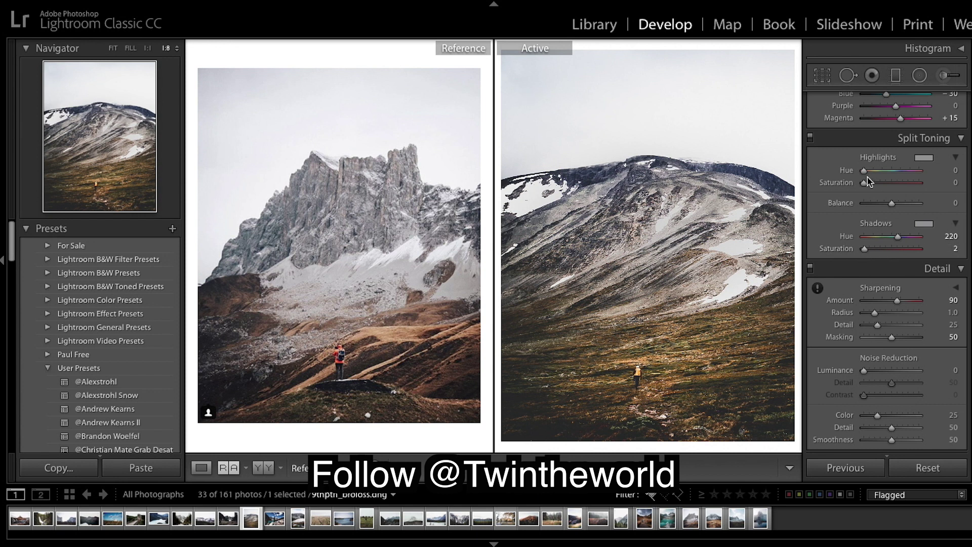
scroll(869, 181, "up", 15)
scroll(869, 181, "down", 3)
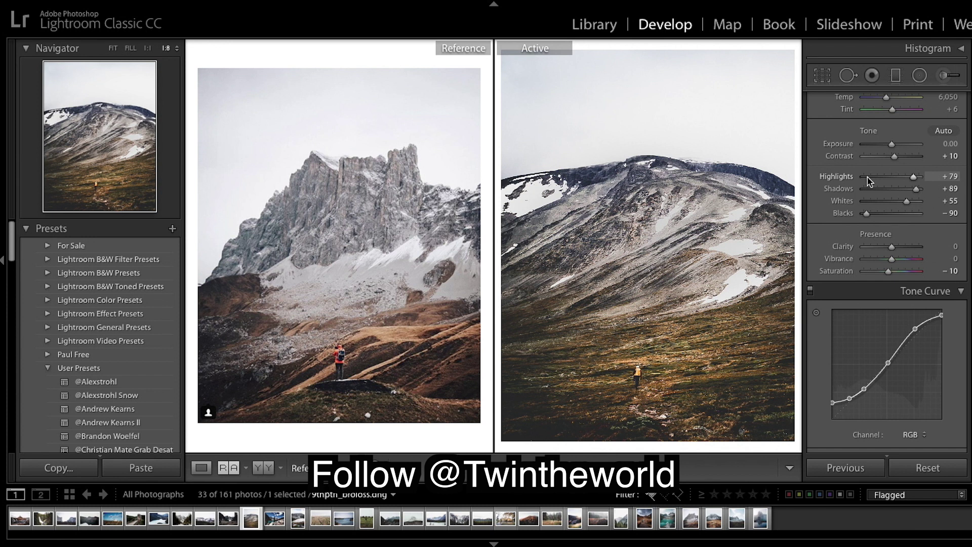
scroll(942, 251, "up", 2)
scroll(942, 250, "down", 1)
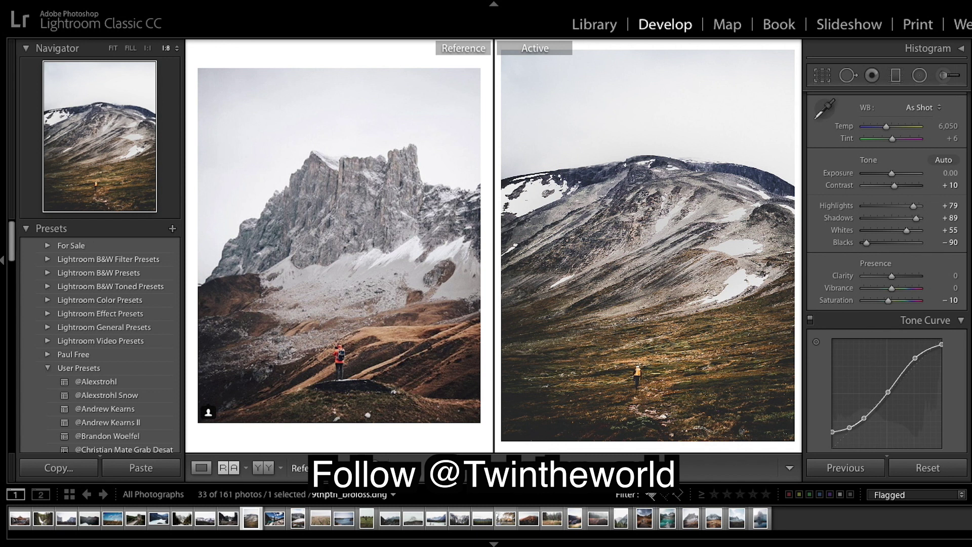
Step: Paint a new brush adjustment along the snowy ridge
left_click(944, 75)
key("ctrl+equal")
key("ctrl+minus")
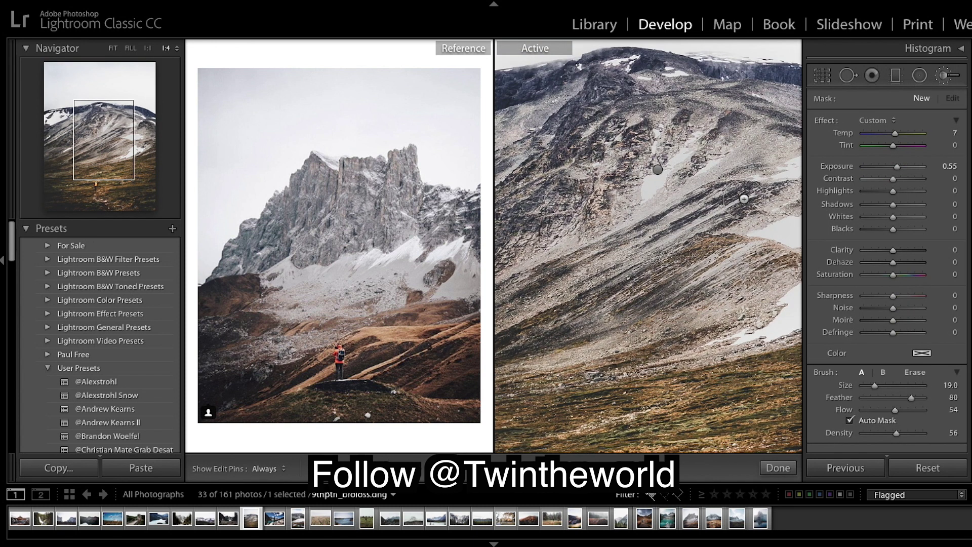
scroll(724, 177, "down", 1)
scroll(723, 176, "down", 9)
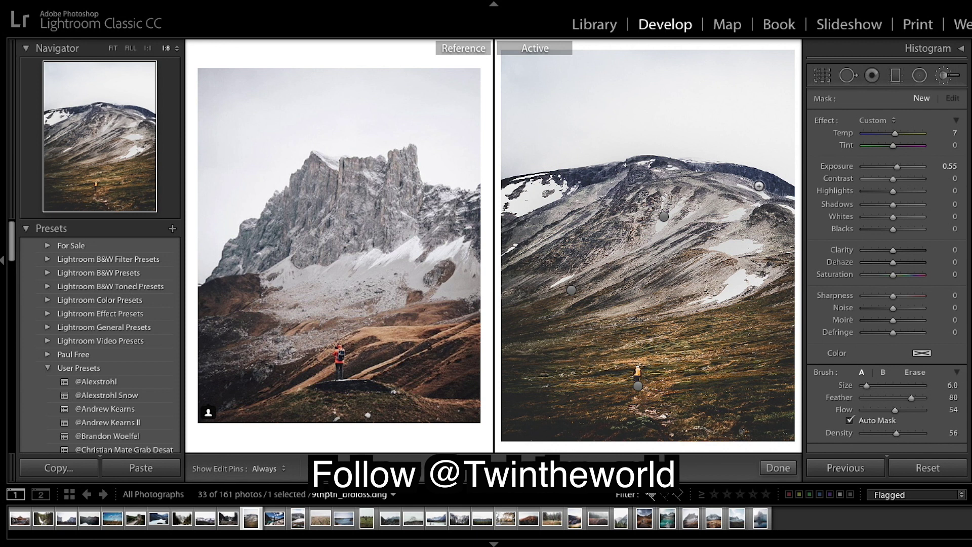
key("h")
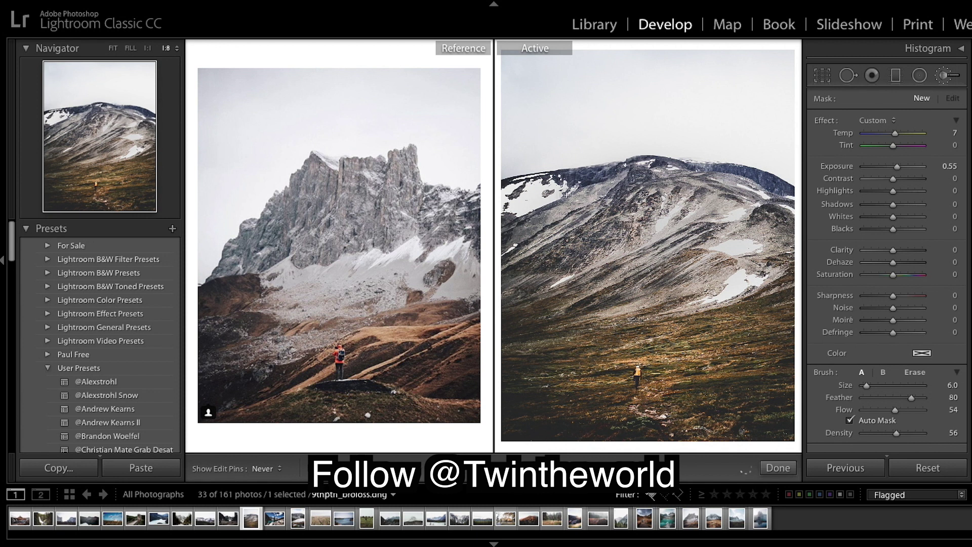
mouse_move(525, 218)
left_mouse_down()
mouse_move(568, 197)
mouse_move(618, 190)
left_mouse_up()
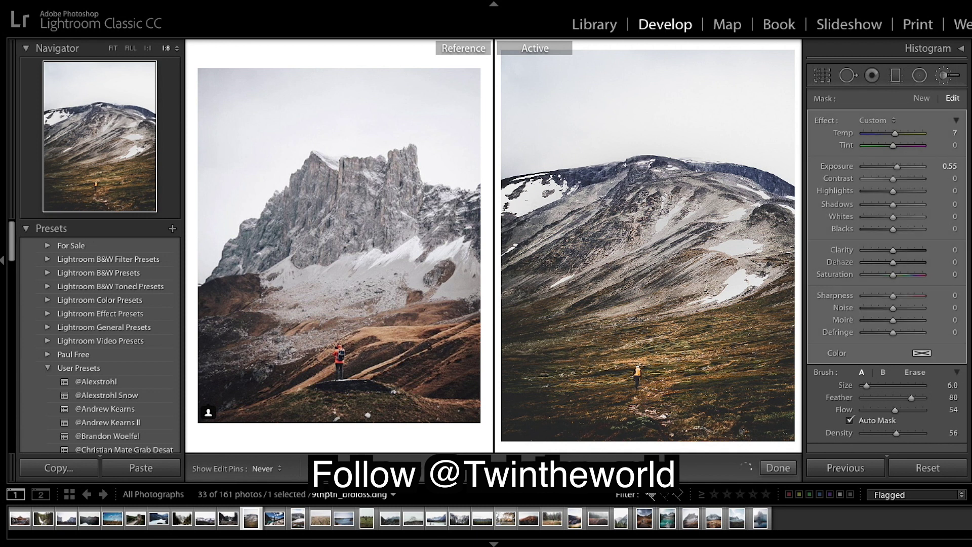
key("h")
key("h")
key("h")
key("h")
key("h")
key("h")
key("h")
key("h")
key("h")
key("h")
key("h")
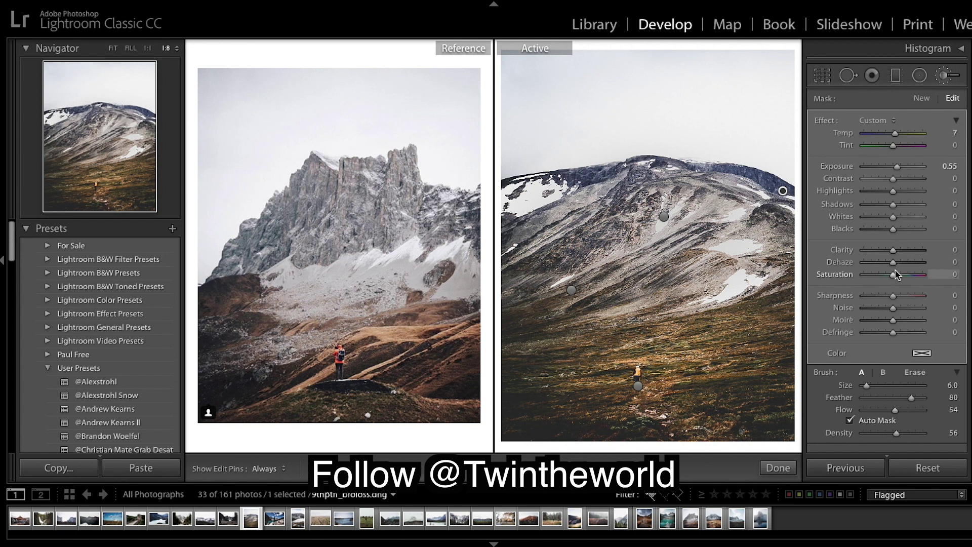
Step: Set the ridge brush to Saturation −100 and Temp 62
left_click_drag(895, 274, 792, 277)
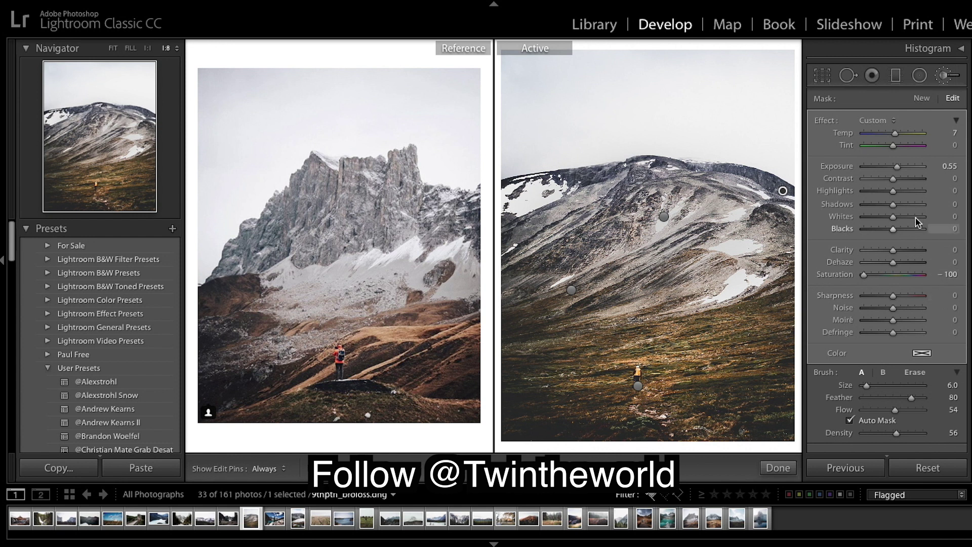
mouse_move(895, 133)
left_mouse_down()
mouse_move(909, 133)
mouse_move(896, 140)
left_mouse_up()
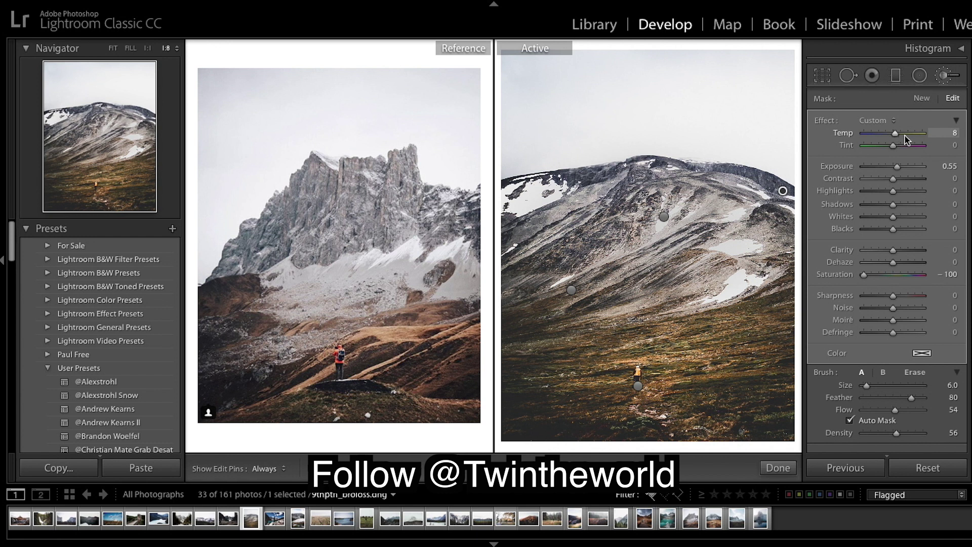
left_click(905, 134)
left_click_drag(906, 136, 911, 137)
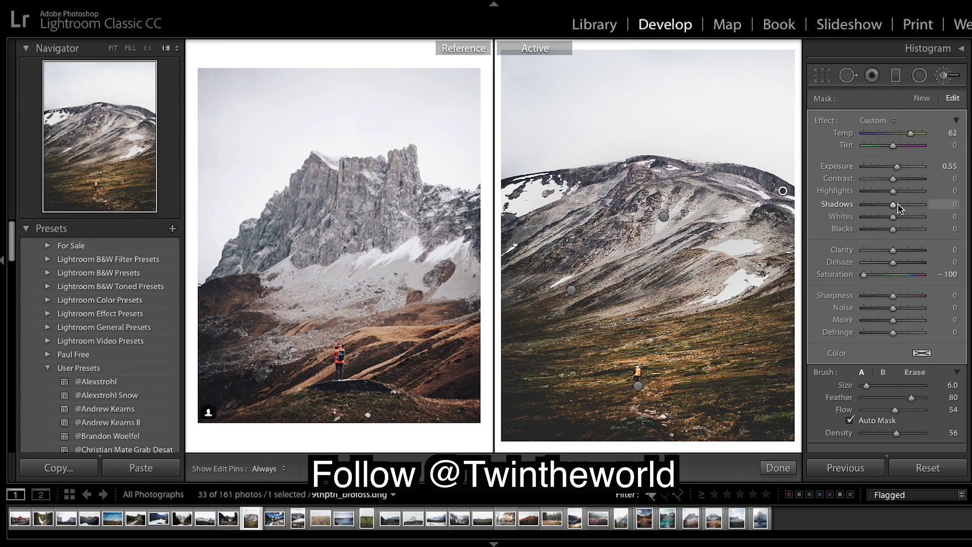
left_click(779, 468)
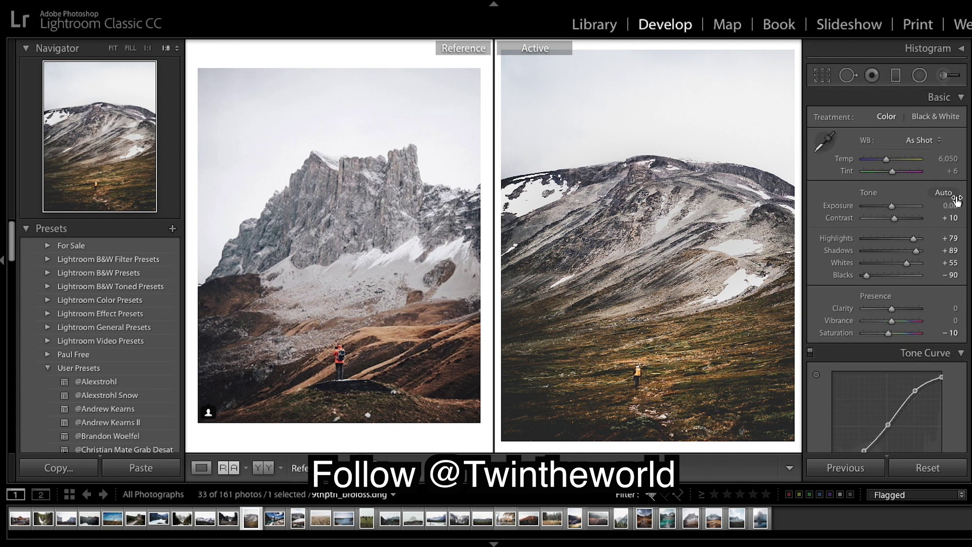
Step: Widen the meadow radial oval leftward and down toward the photo's bottom, nudging it slightly left
left_click(920, 75)
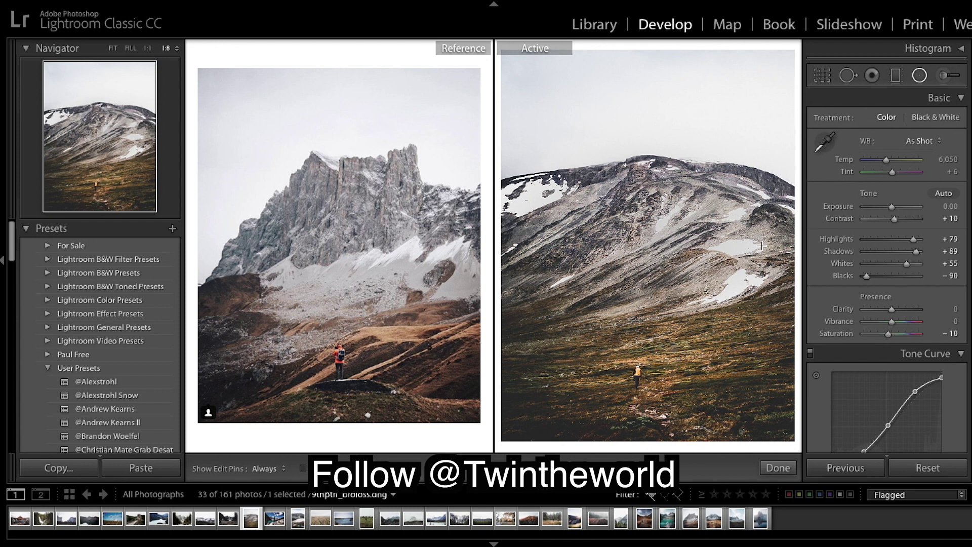
left_click(674, 349)
left_click_drag(524, 366, 510, 368)
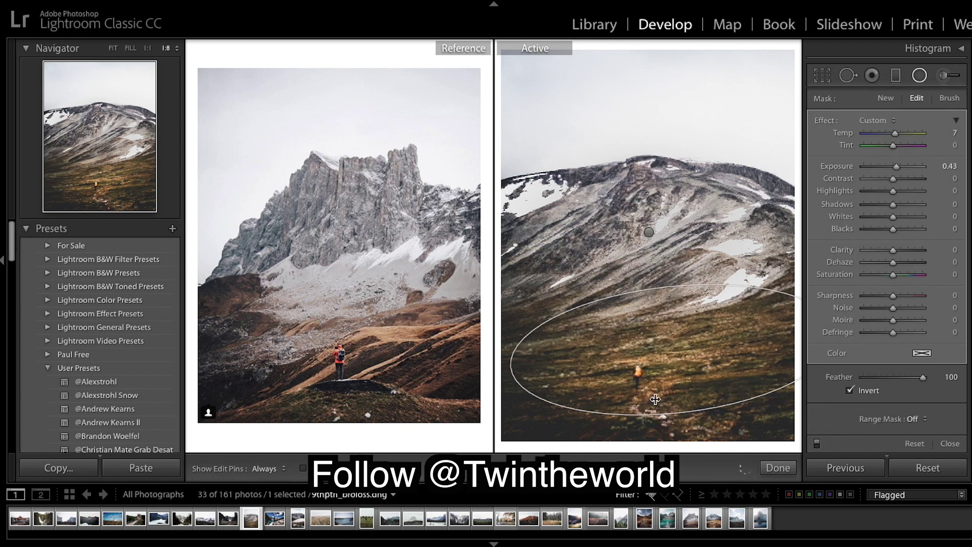
left_click_drag(683, 415, 686, 426)
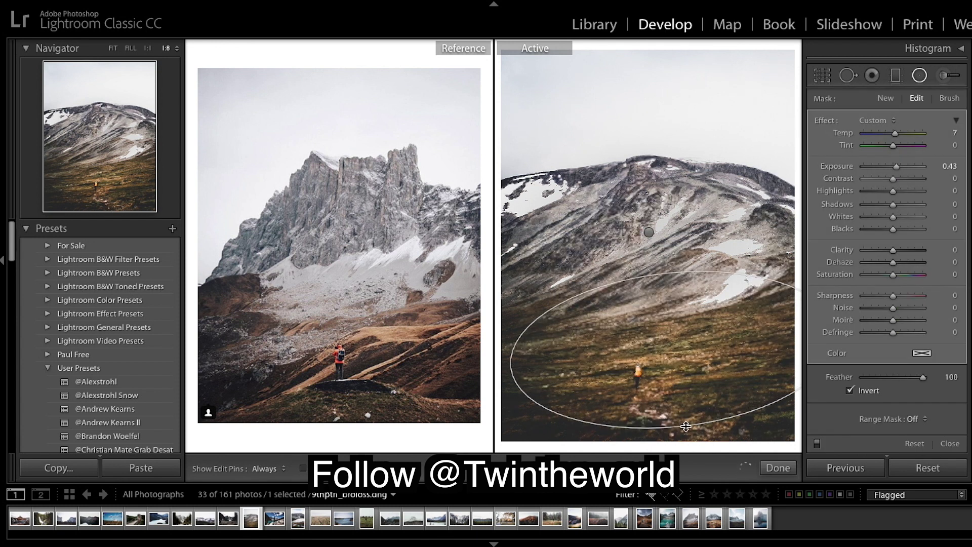
mouse_move(669, 349)
left_mouse_down()
mouse_move(659, 345)
mouse_move(662, 352)
left_mouse_up()
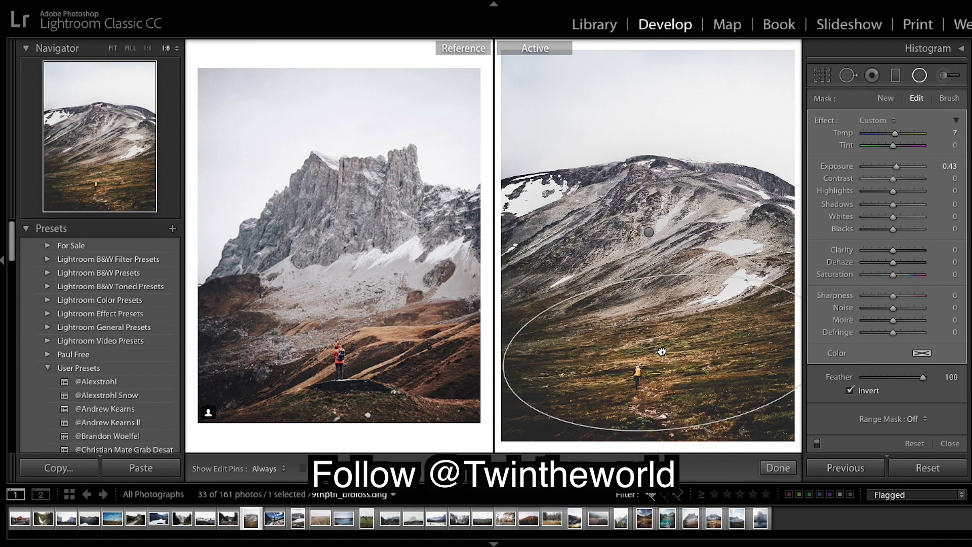
left_click(782, 469)
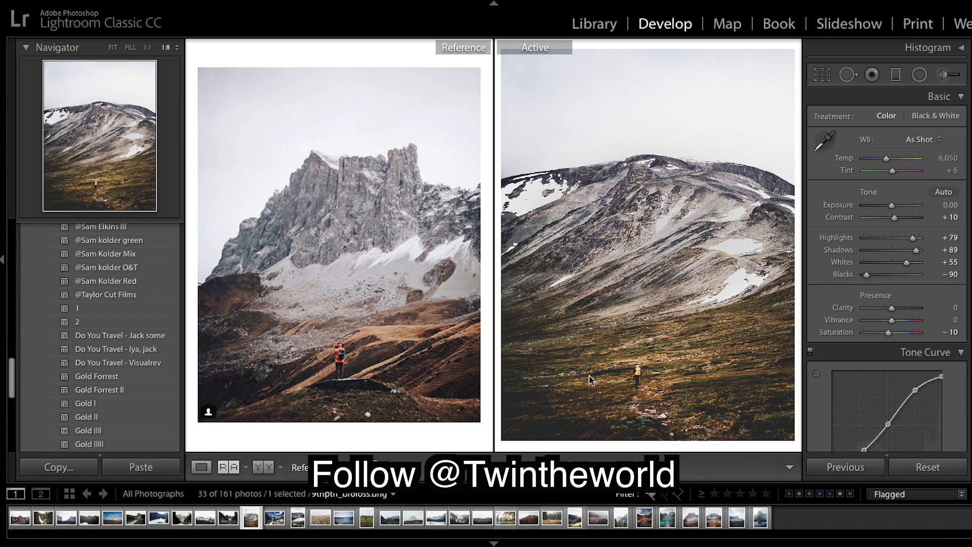
Step: In the Detail panel, lower Sharpening Amount from 90 to 30 and set Masking to 79
scroll(935, 312, "down", 5)
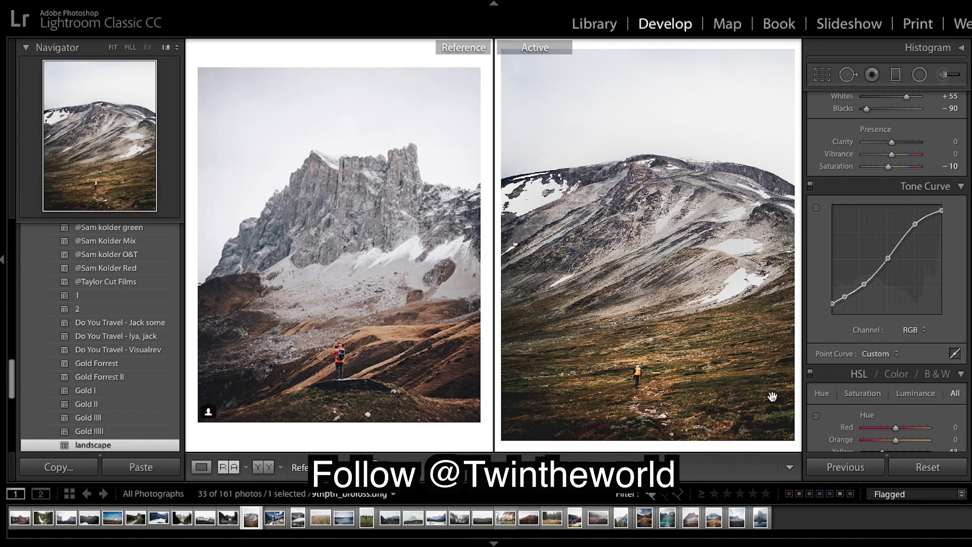
scroll(938, 306, "down", 20)
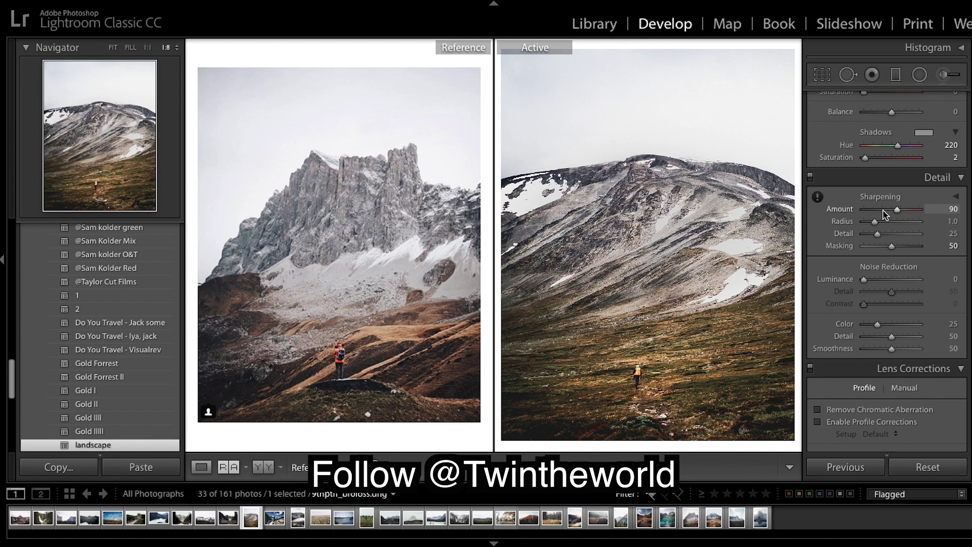
left_click(884, 210)
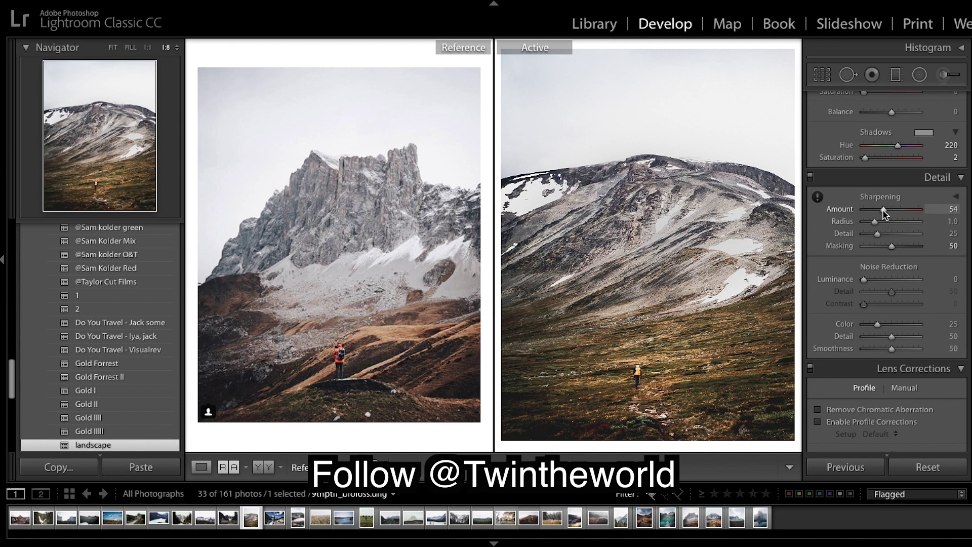
left_click(908, 246)
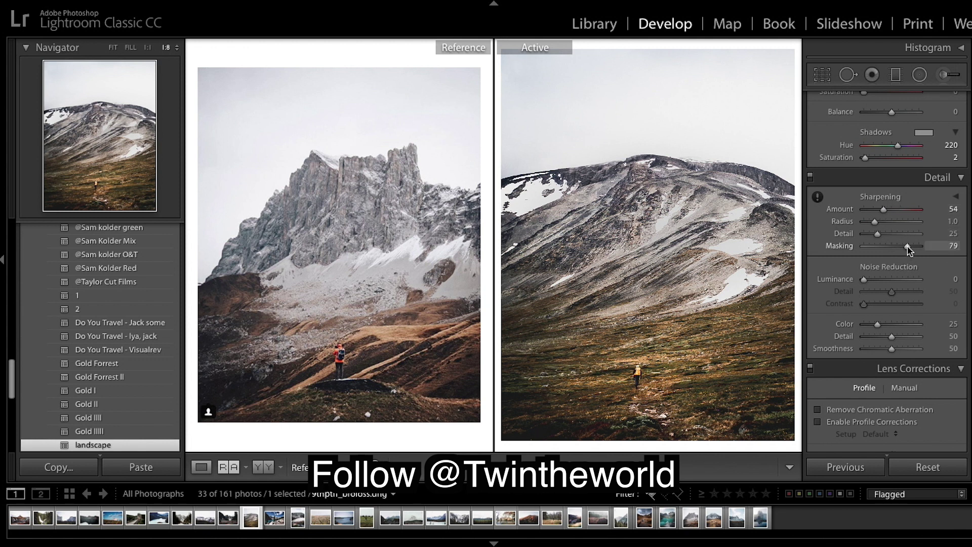
left_click_drag(879, 210, 870, 208)
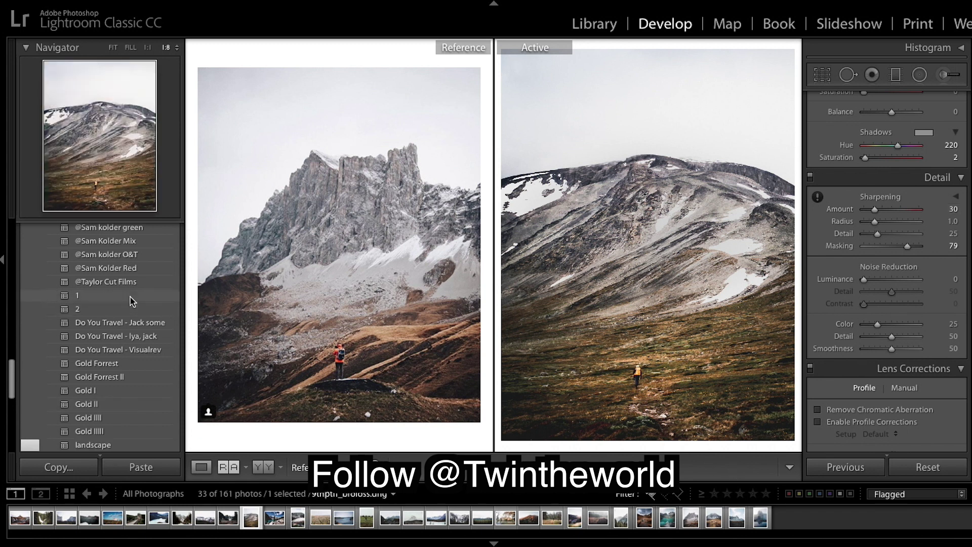
scroll(131, 301, "up", 15)
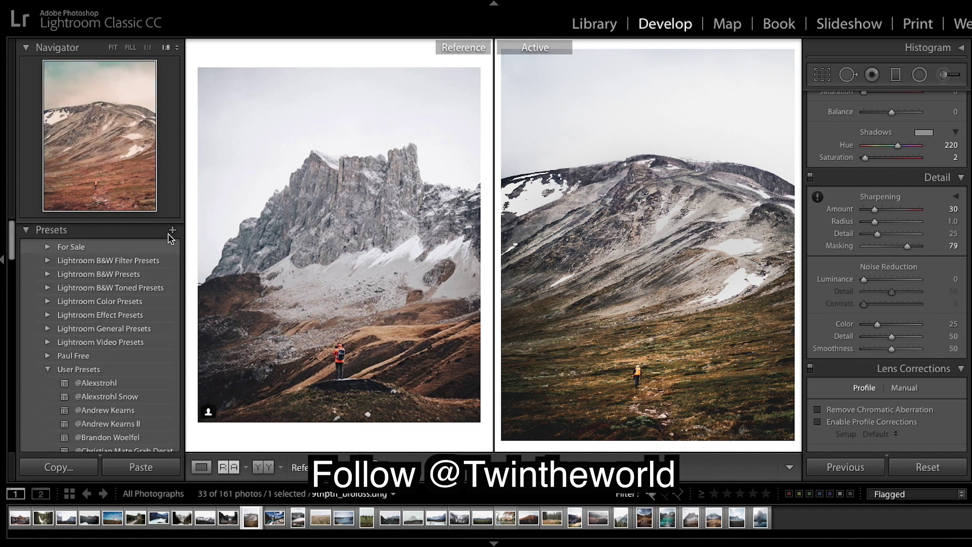
Step: Create a develop preset called 'Landscape 1' in the User Presets folder
left_click(172, 230)
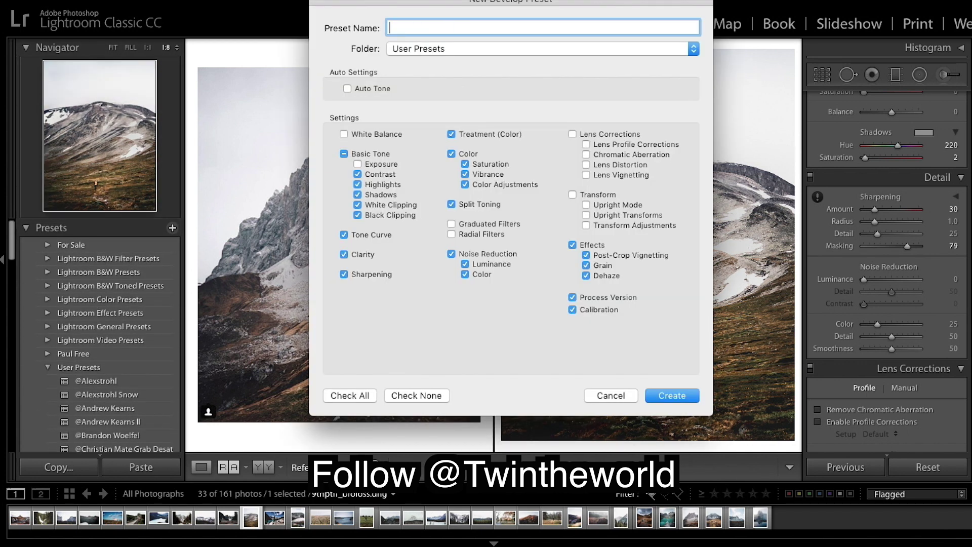
type("Landscape 1")
left_click(681, 399)
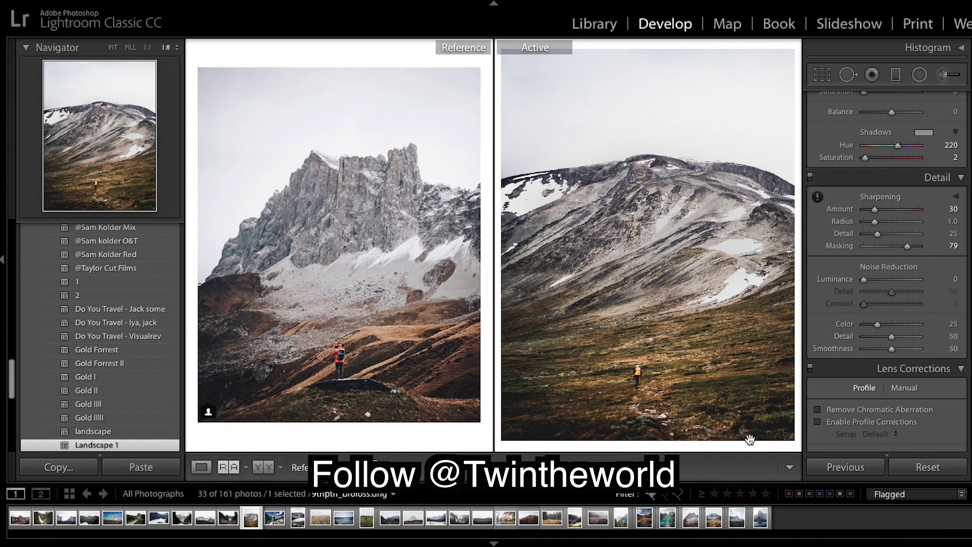
key("backslash")
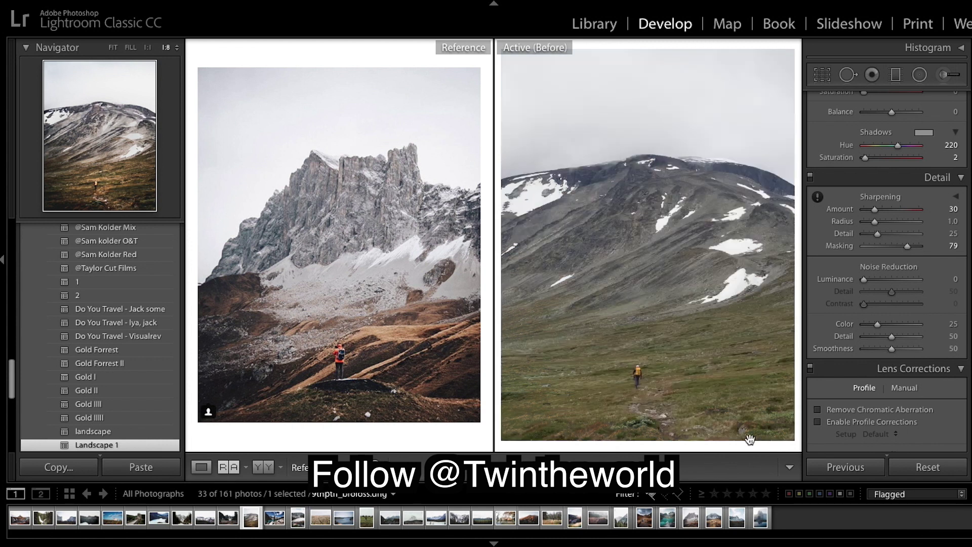
key("backslash")
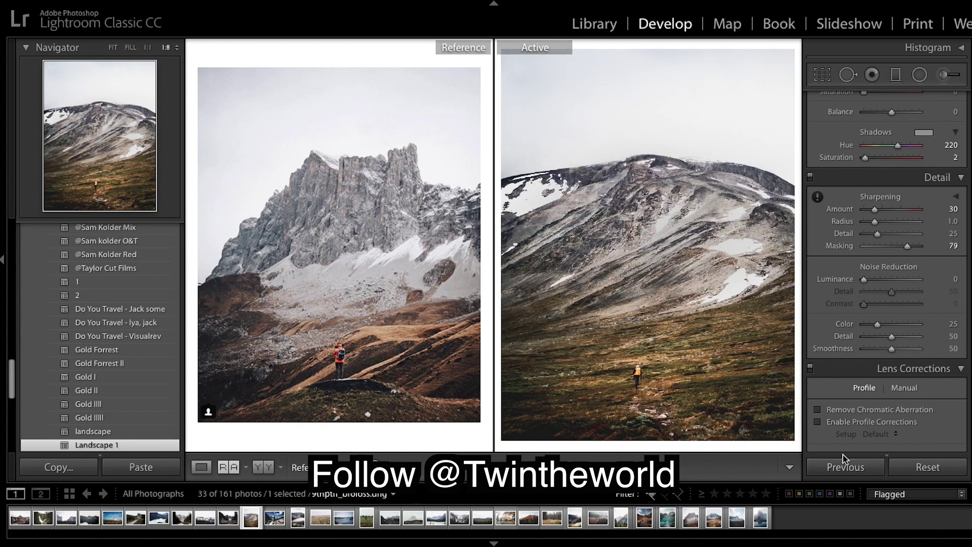